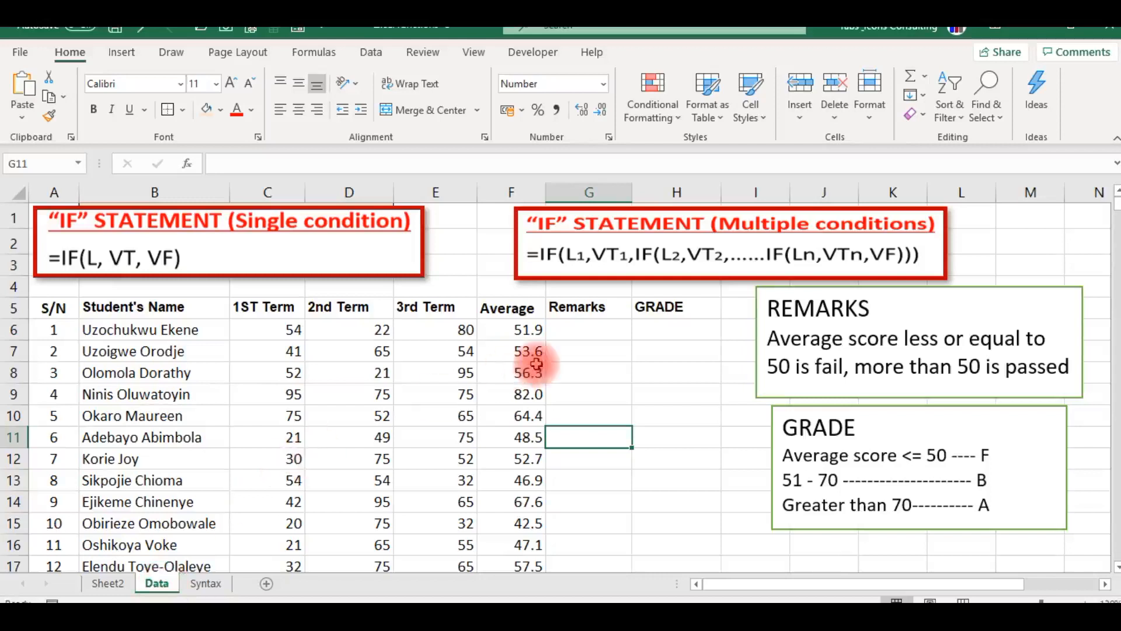
# Enter the test values 500 in cell G8 and 600 in cell G9.
pyautogui.click(582, 372)
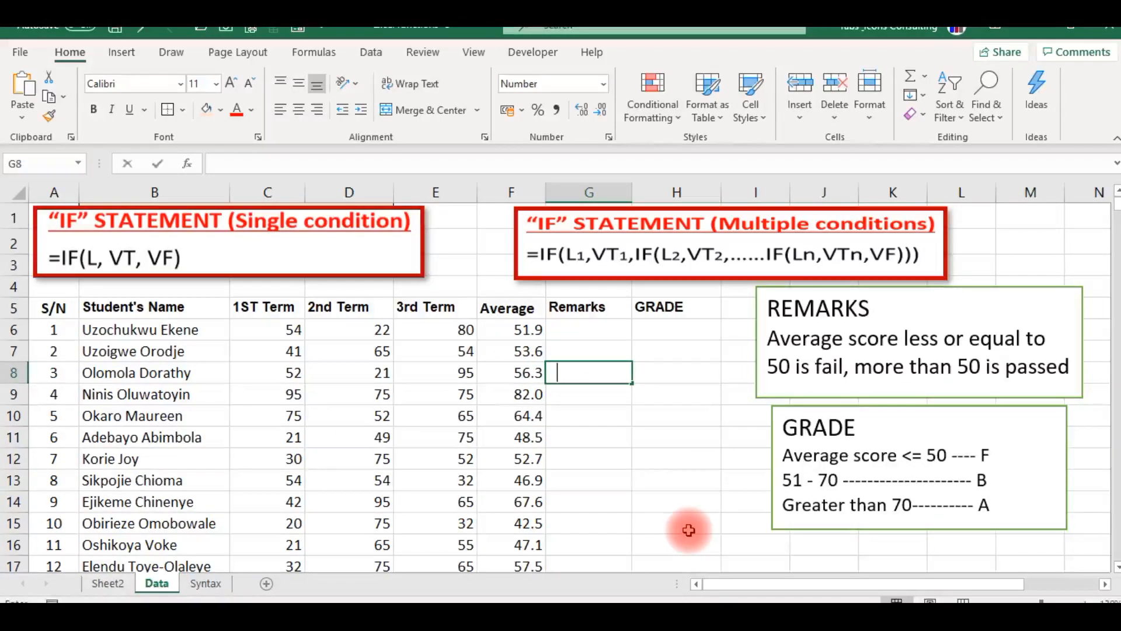
pyautogui.write('500')
pyautogui.press('Return')
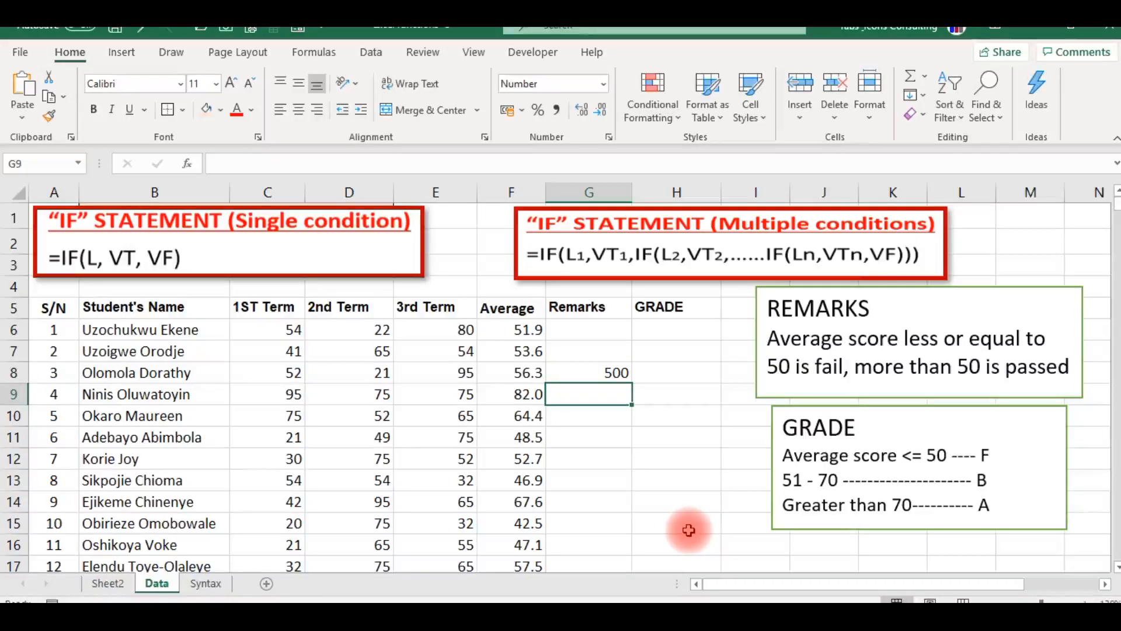
pyautogui.write('600')
pyautogui.press('Return')
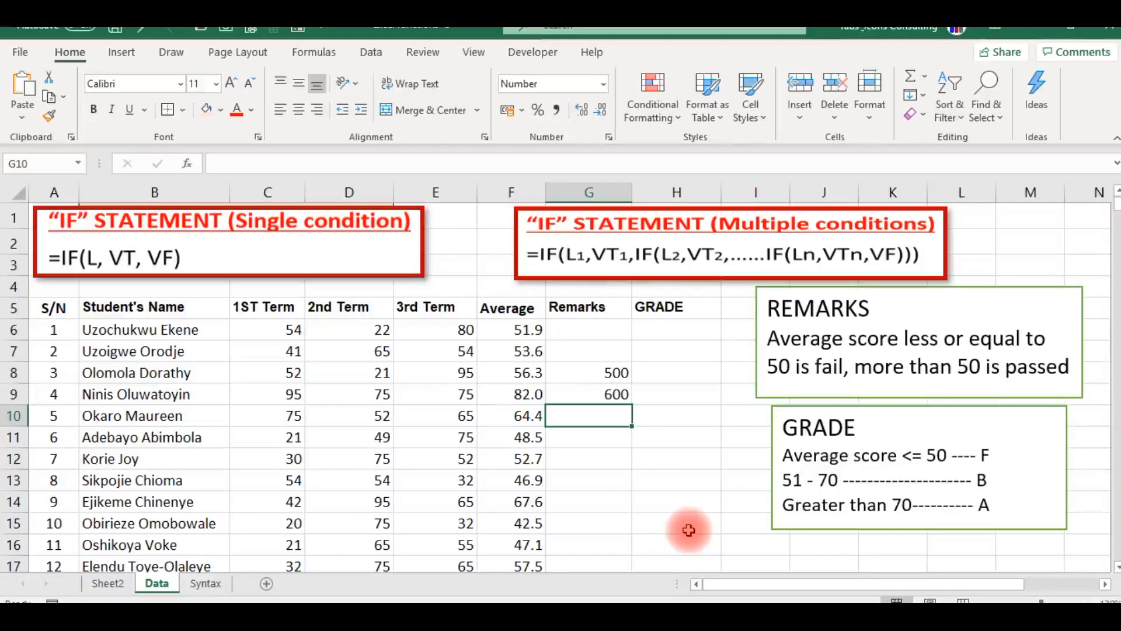
# Enter the logical test =G9=G8 in cell G10 to compare the two test values.
pyautogui.write('=')
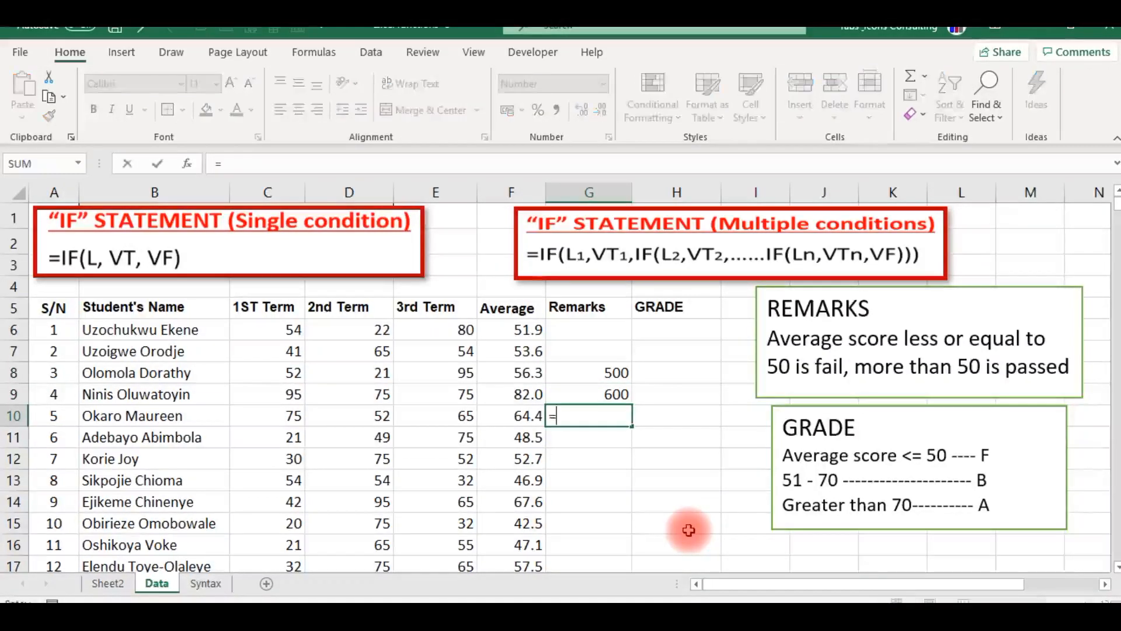
pyautogui.press('Up')
pyautogui.write('=')
pyautogui.press('Up')
pyautogui.press('Up')
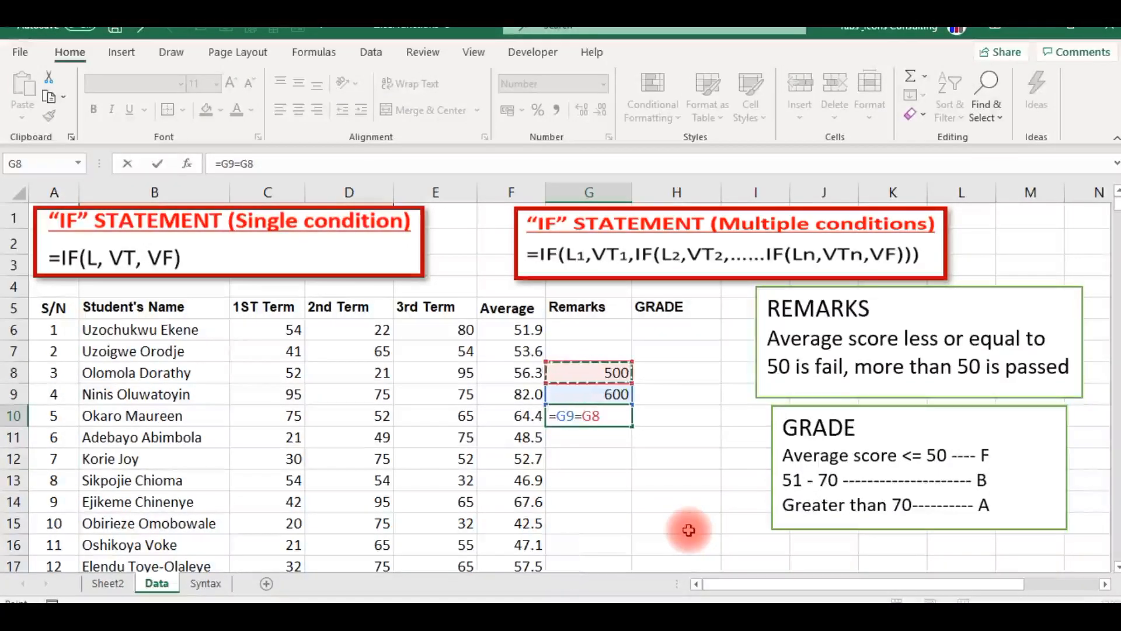
pyautogui.press('Return')
pyautogui.press('Up')
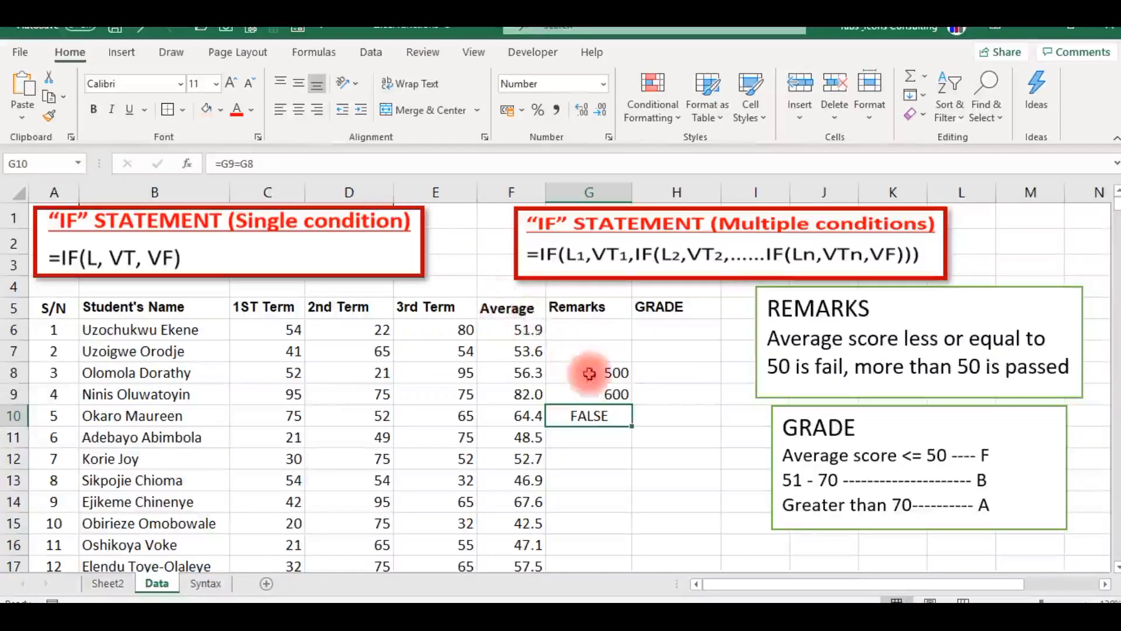
pyautogui.click(622, 368)
pyautogui.click(588, 396)
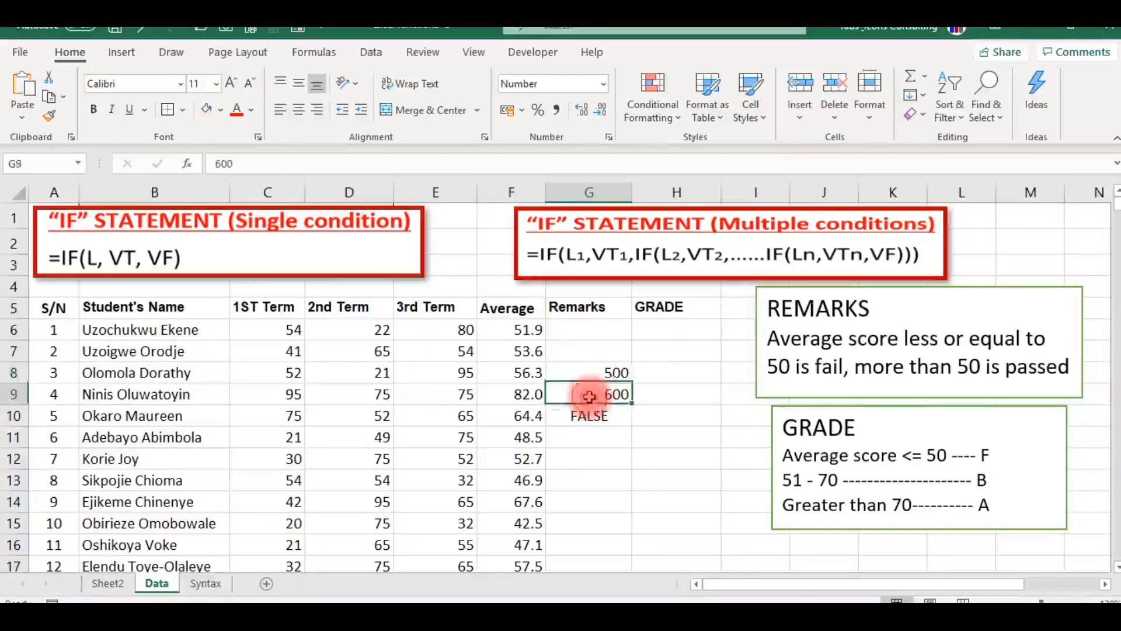
pyautogui.click(580, 416)
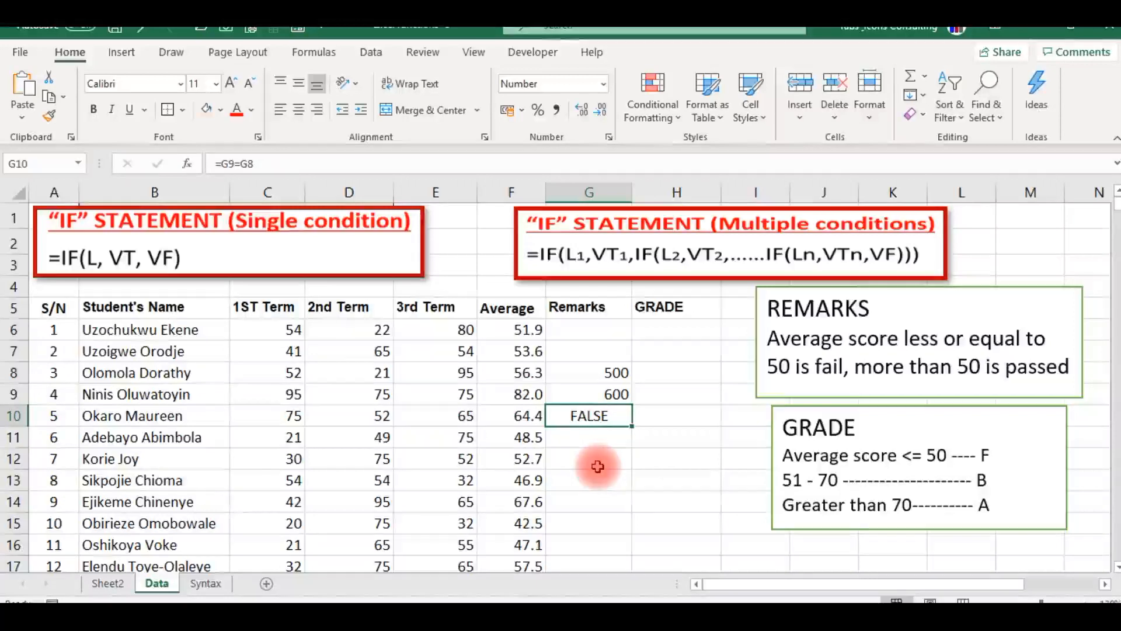
# Change the test value in G8 to 600 and check the comparison in G10.
pyautogui.press('Up')
pyautogui.press('Up')
pyautogui.write('6')
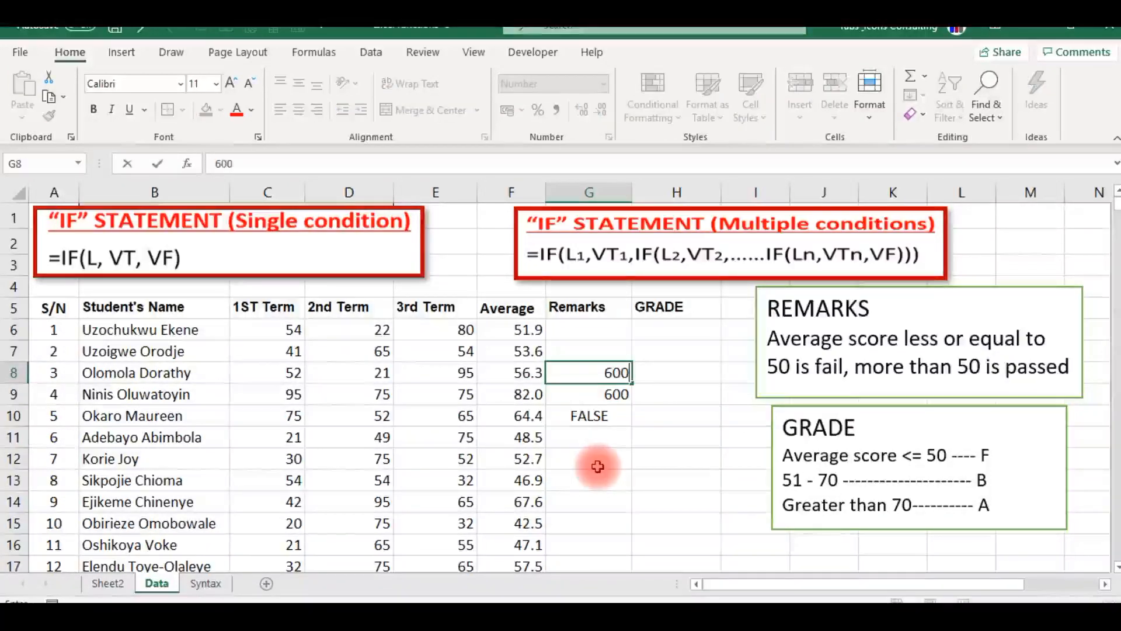
pyautogui.press('Return')
pyautogui.press('Down')
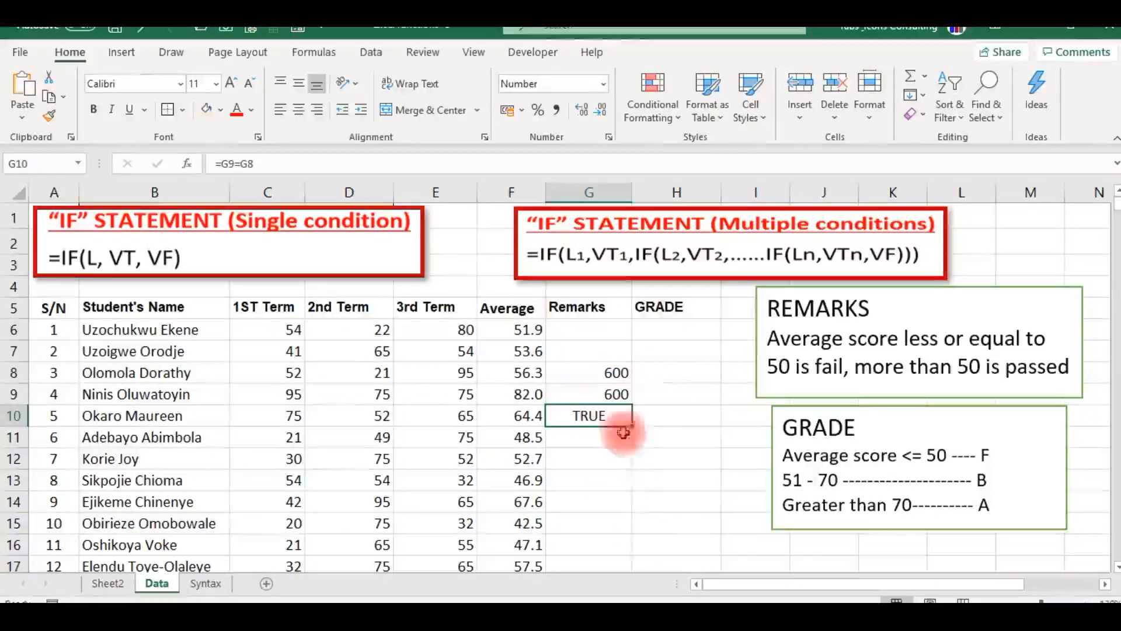
# Clear the test entries by filling the blank cell G7 down through G11.
pyautogui.press('Up')
pyautogui.press('Up')
pyautogui.press('Up')
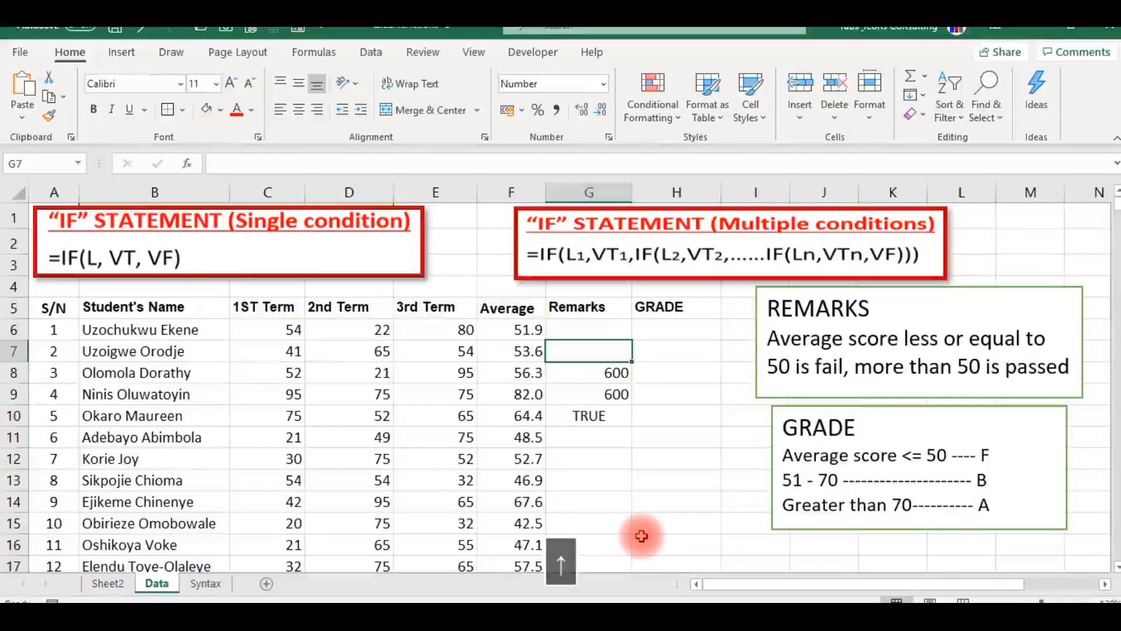
pyautogui.hotkey('shift', 'Down')
pyautogui.hotkey('shift', 'Down')
pyautogui.hotkey('shift', 'Down')
pyautogui.hotkey('shift', 'Down')
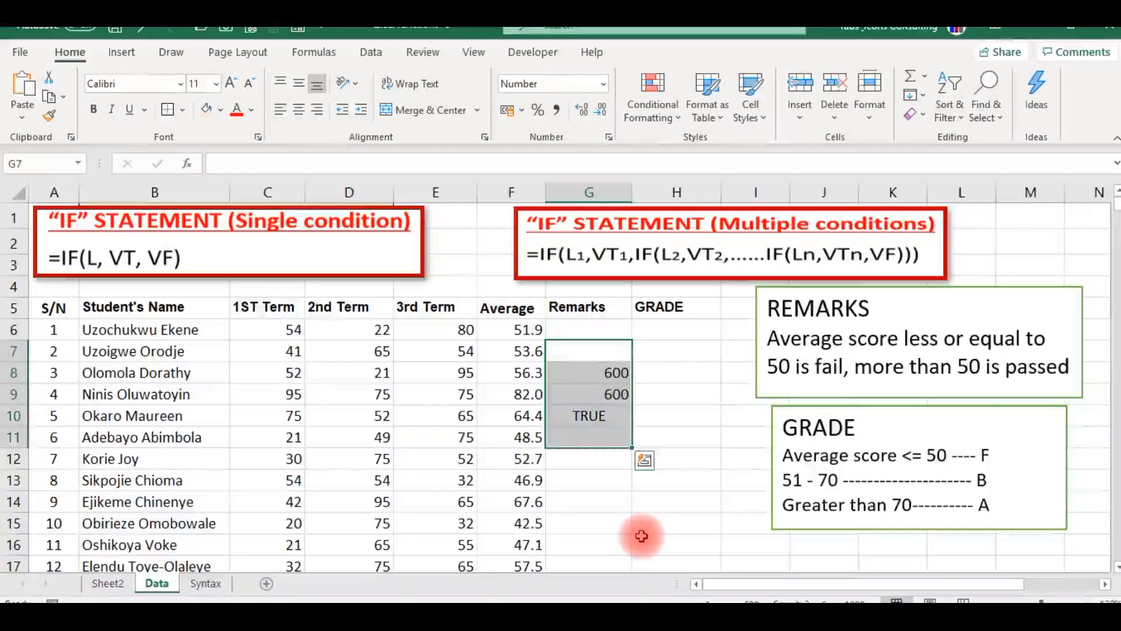
pyautogui.hotkey('ctrl', 'd')
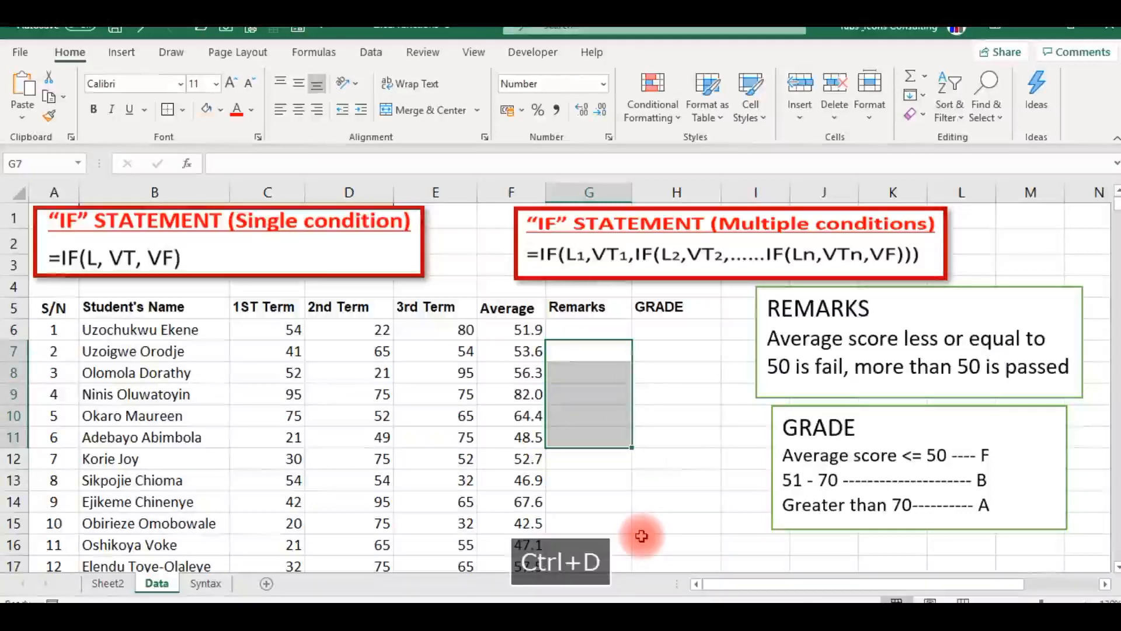
pyautogui.press('Up')
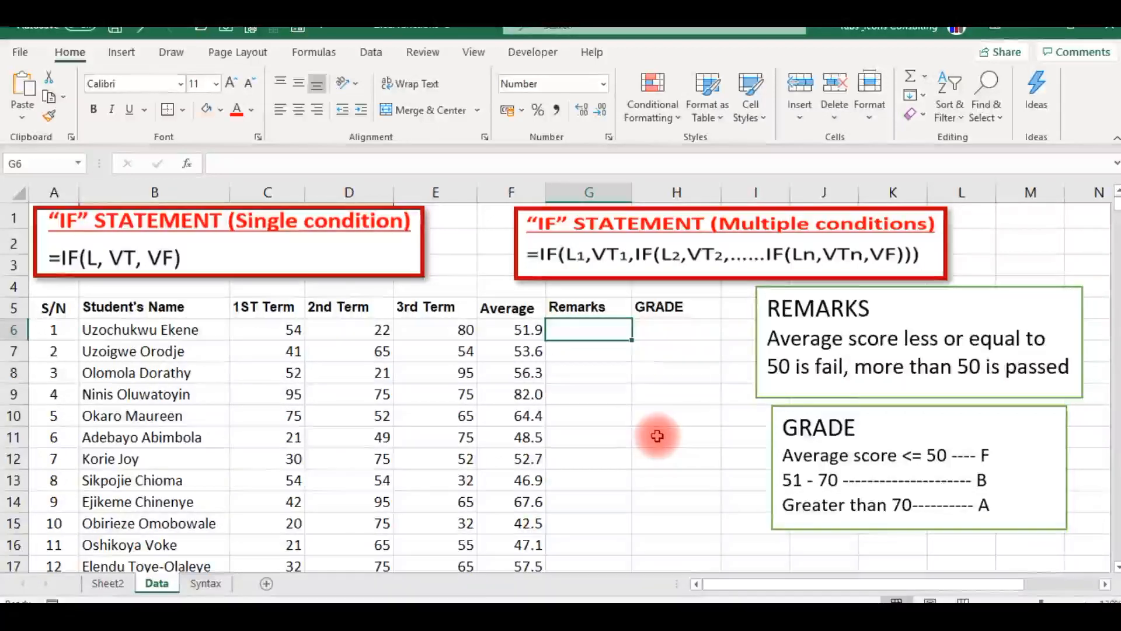
# Start an IF formula in G6, the first Remarks cell, with the logical test F6<=50.
pyautogui.click(566, 309)
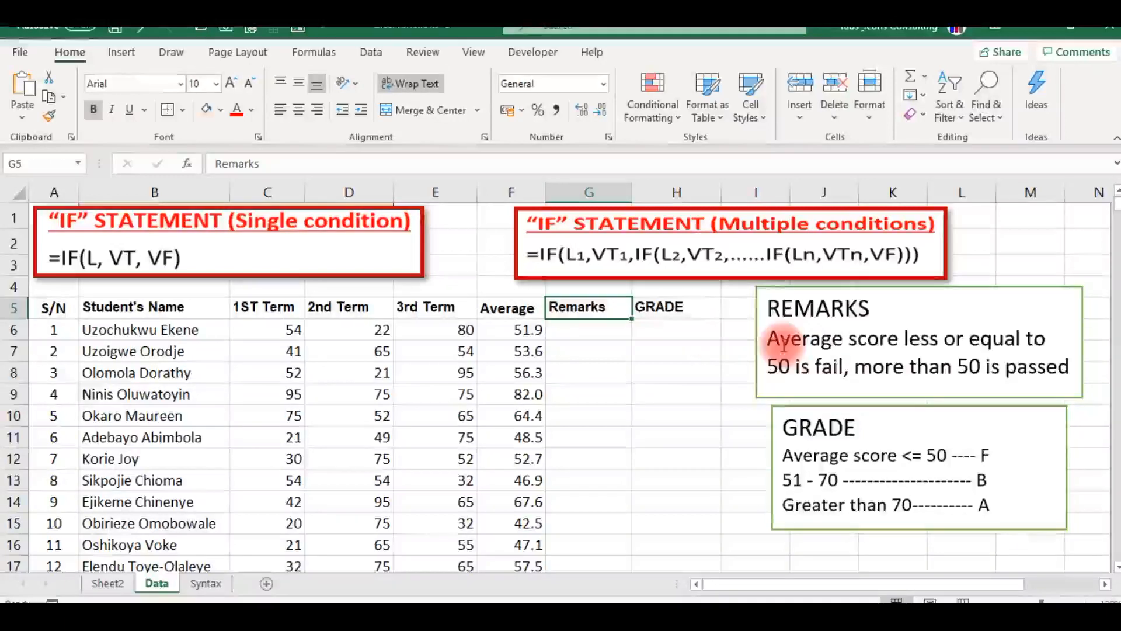
pyautogui.click(914, 398)
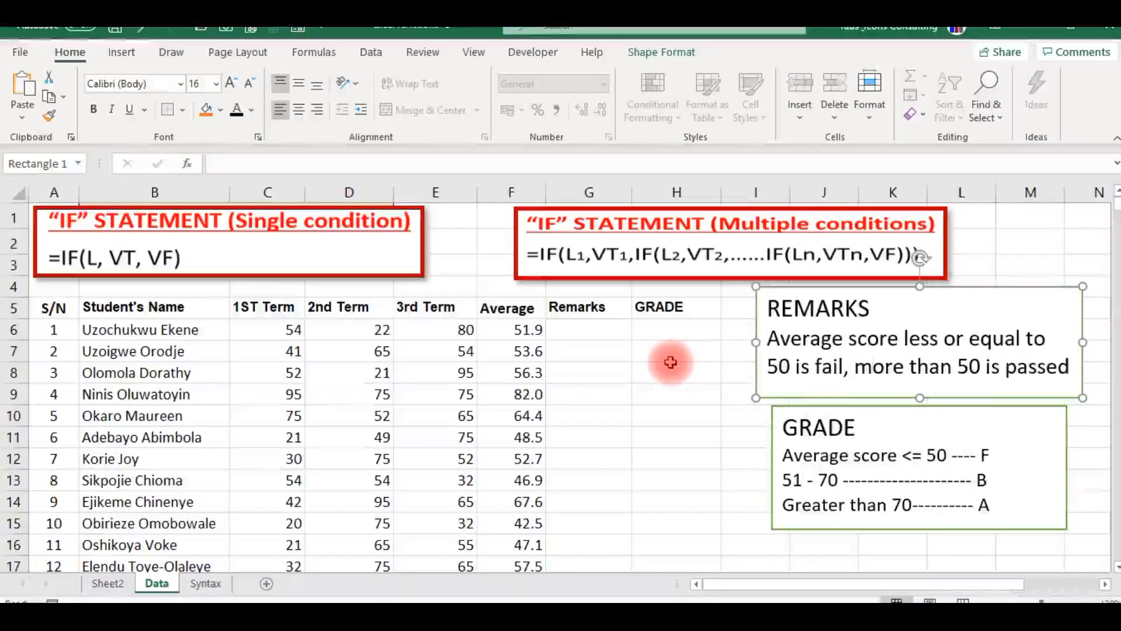
pyautogui.click(578, 329)
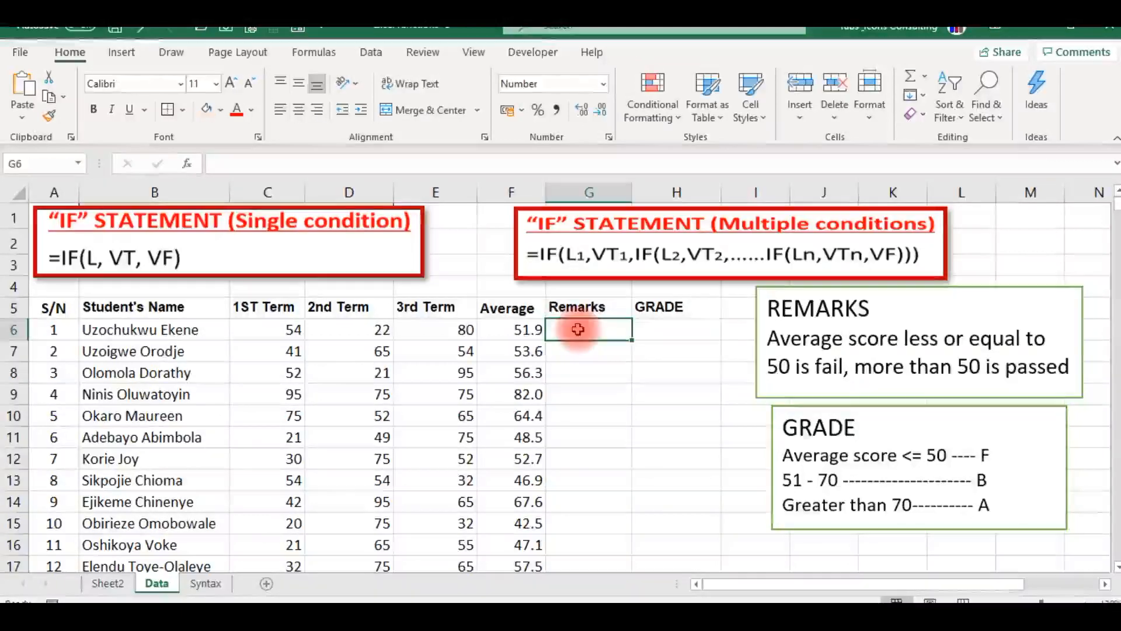
pyautogui.click(514, 328)
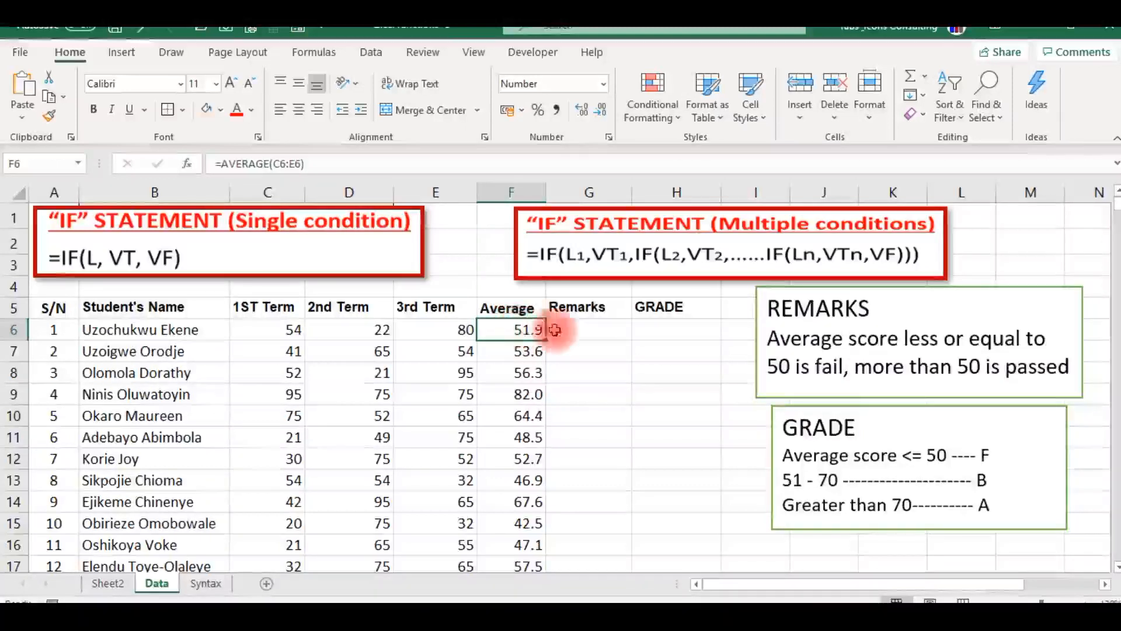
pyautogui.click(575, 328)
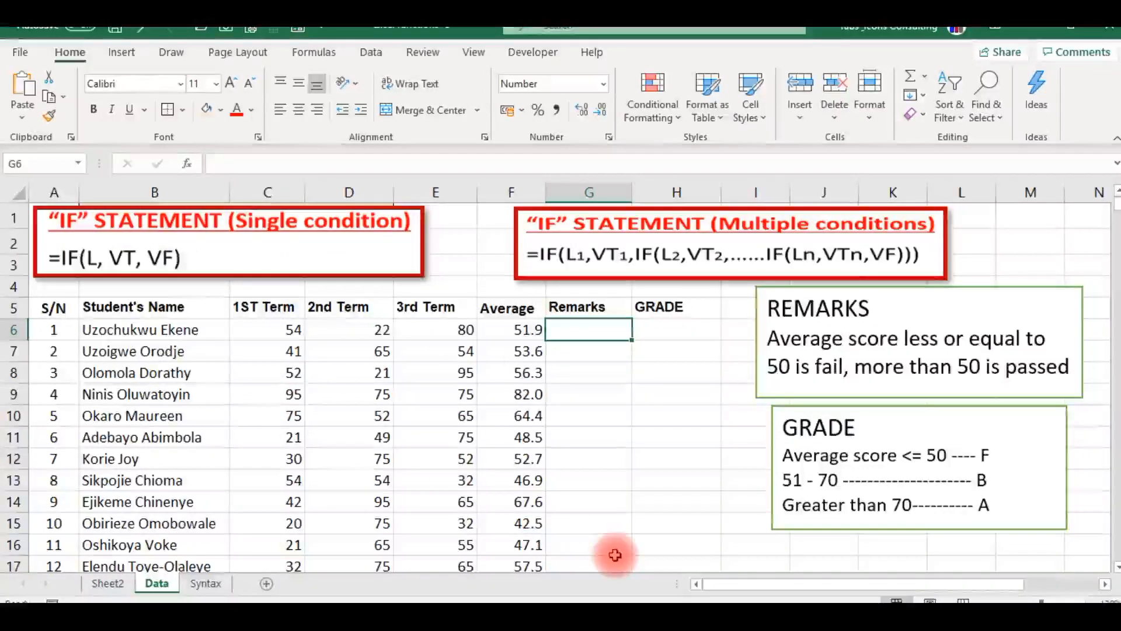
pyautogui.write('=IF')
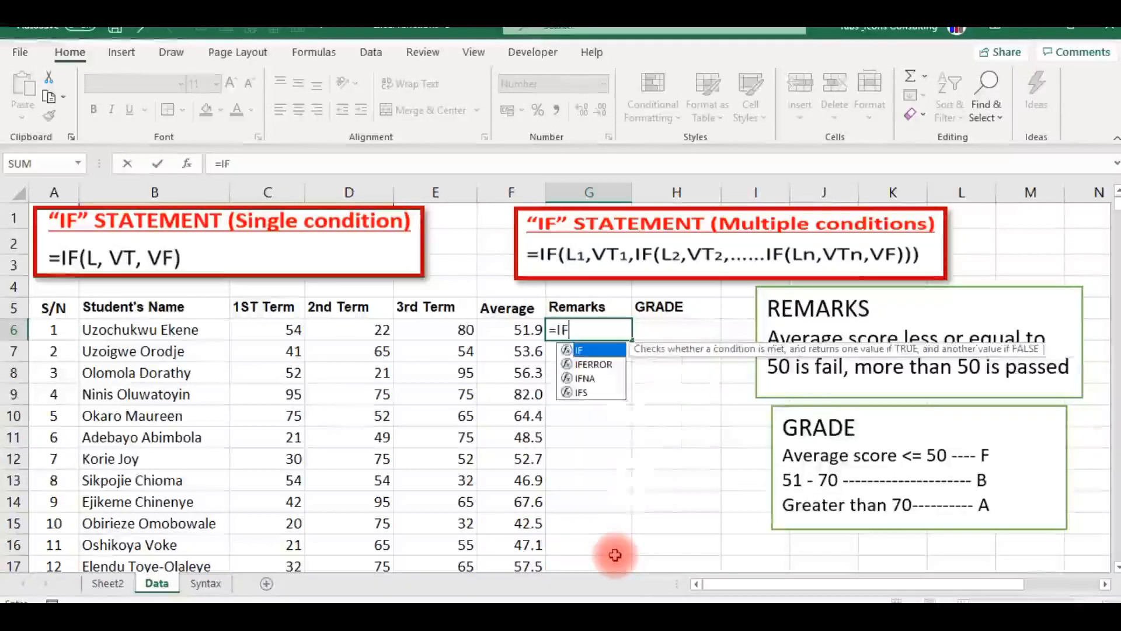
pyautogui.press('Tab')
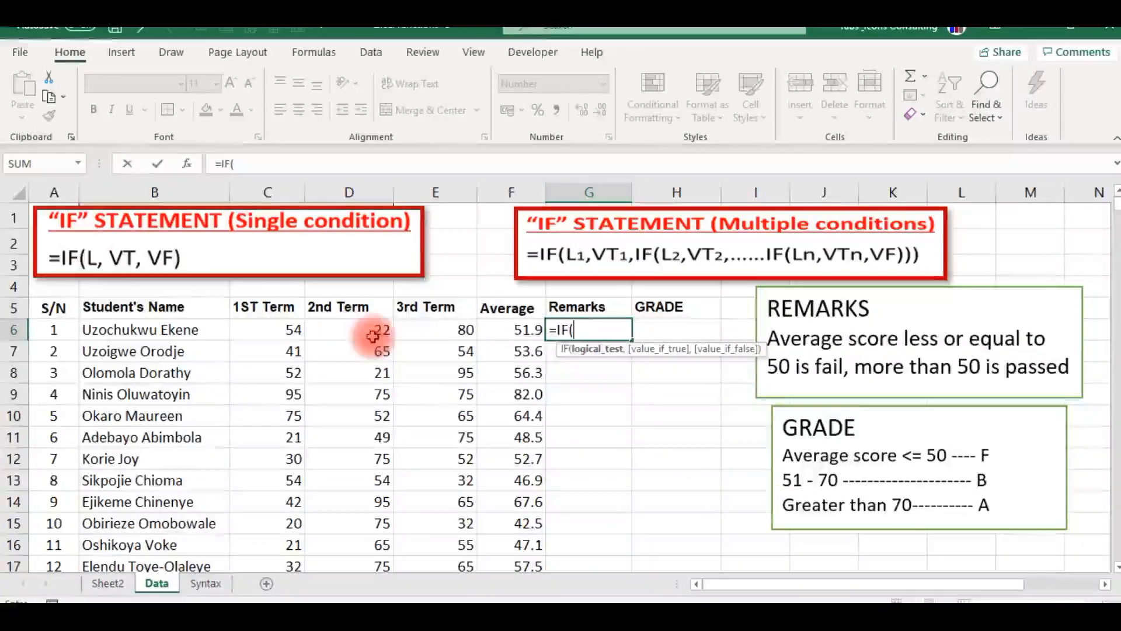
pyautogui.click(521, 329)
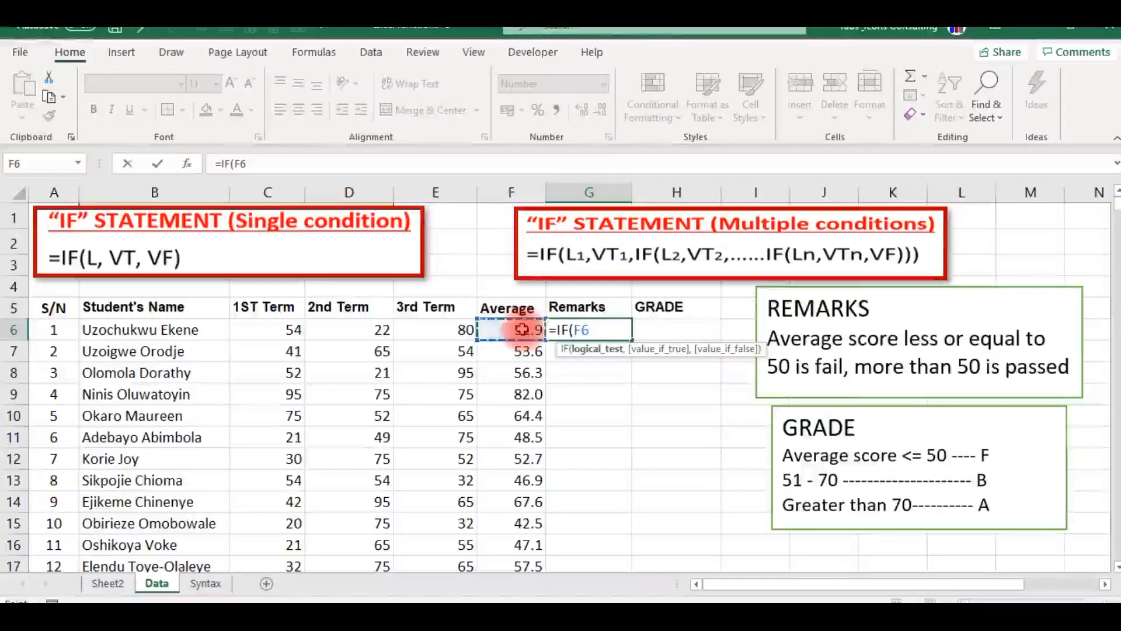
pyautogui.write('<')
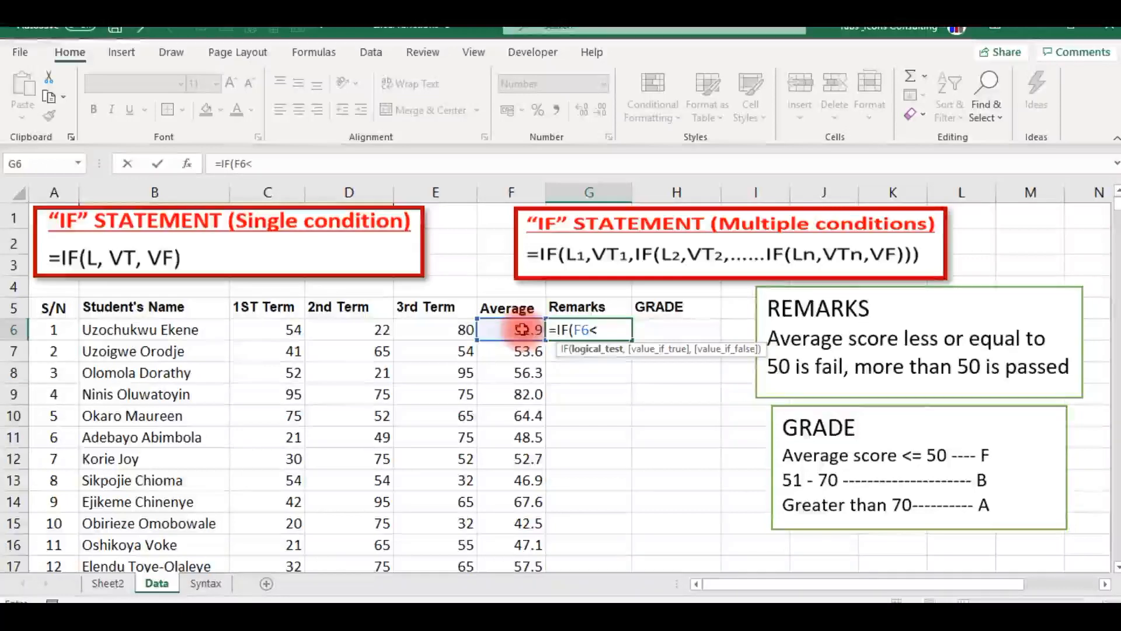
pyautogui.write('=50')
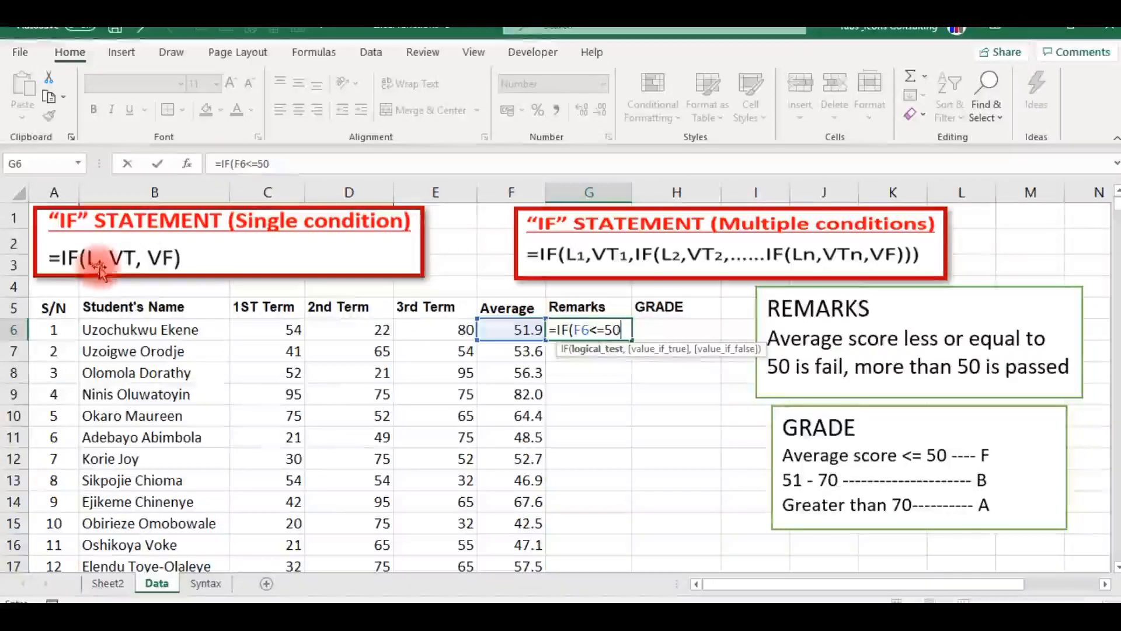
pyautogui.write(',')
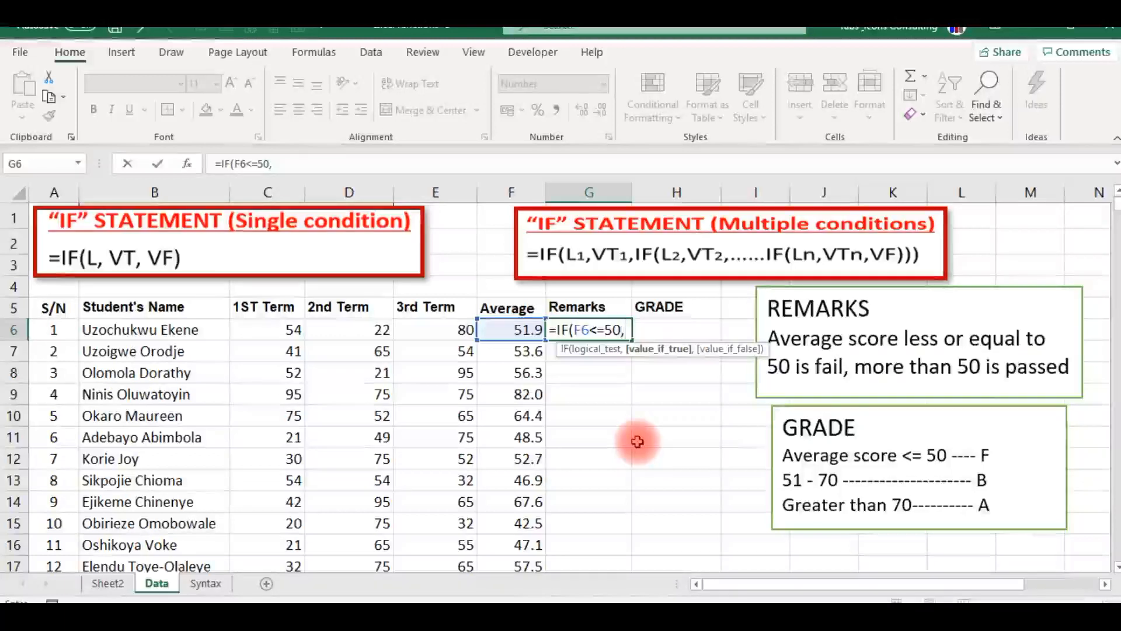
# Complete the G6 IF formula with "Fail" as the value if true and "Pass" as the value if false.
pyautogui.write('"')
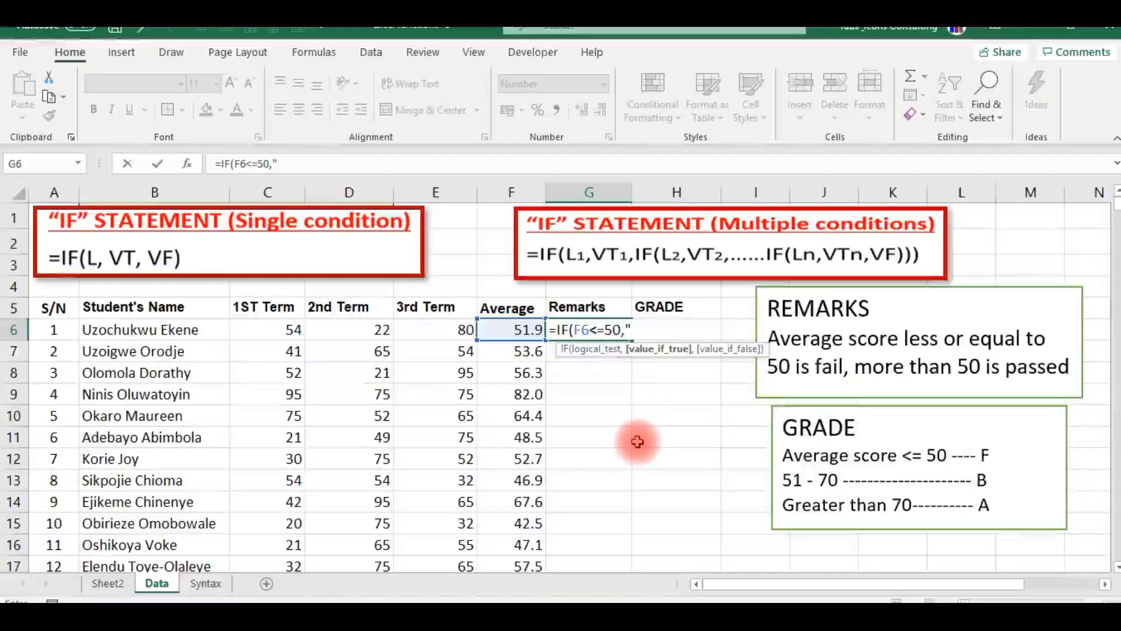
pyautogui.write('Fail",')
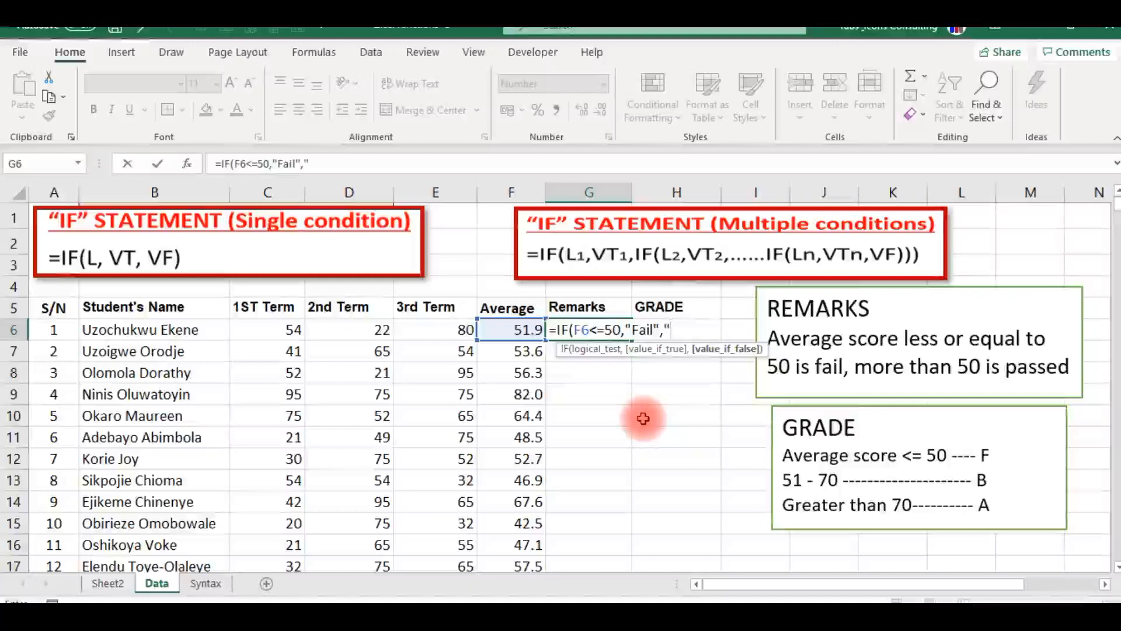
pyautogui.write('Pass')
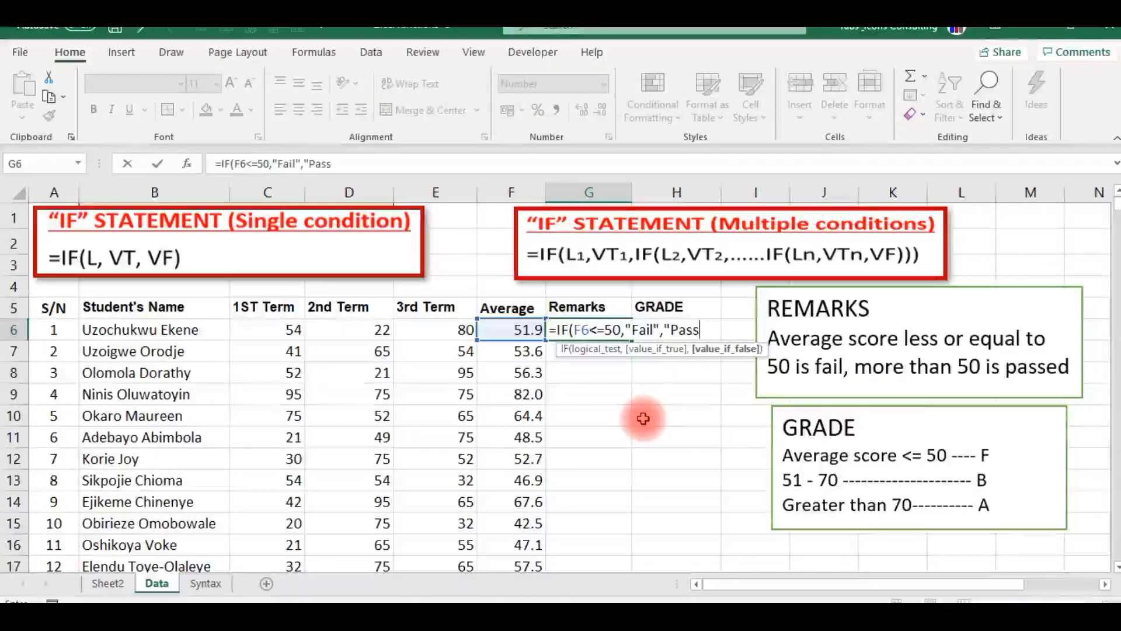
pyautogui.write('"')
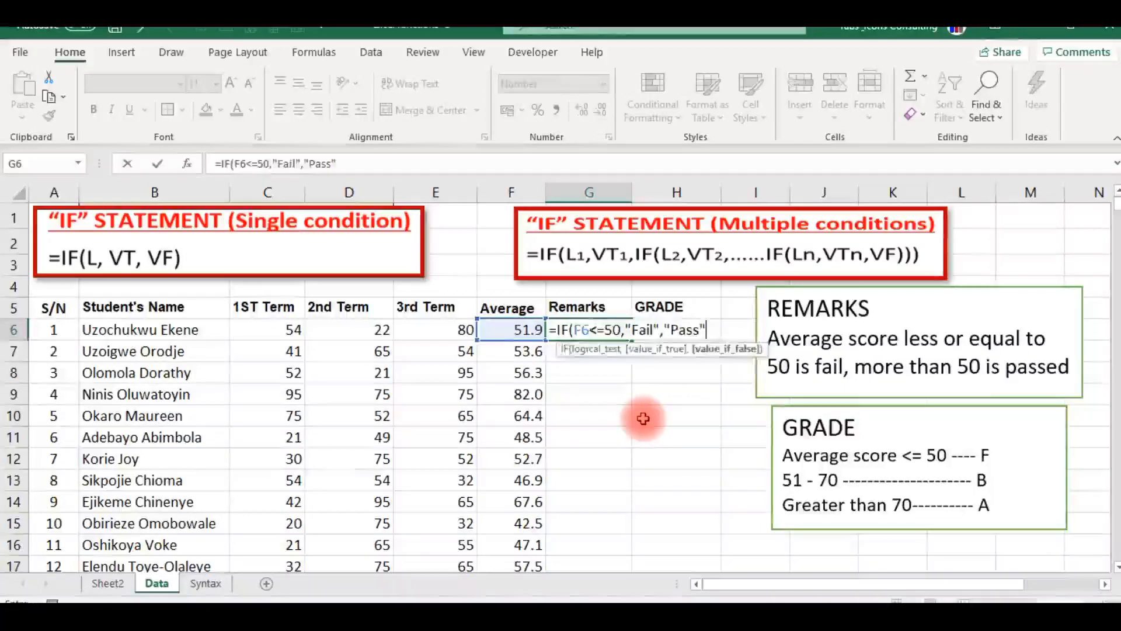
pyautogui.press('Return')
pyautogui.press('Up')
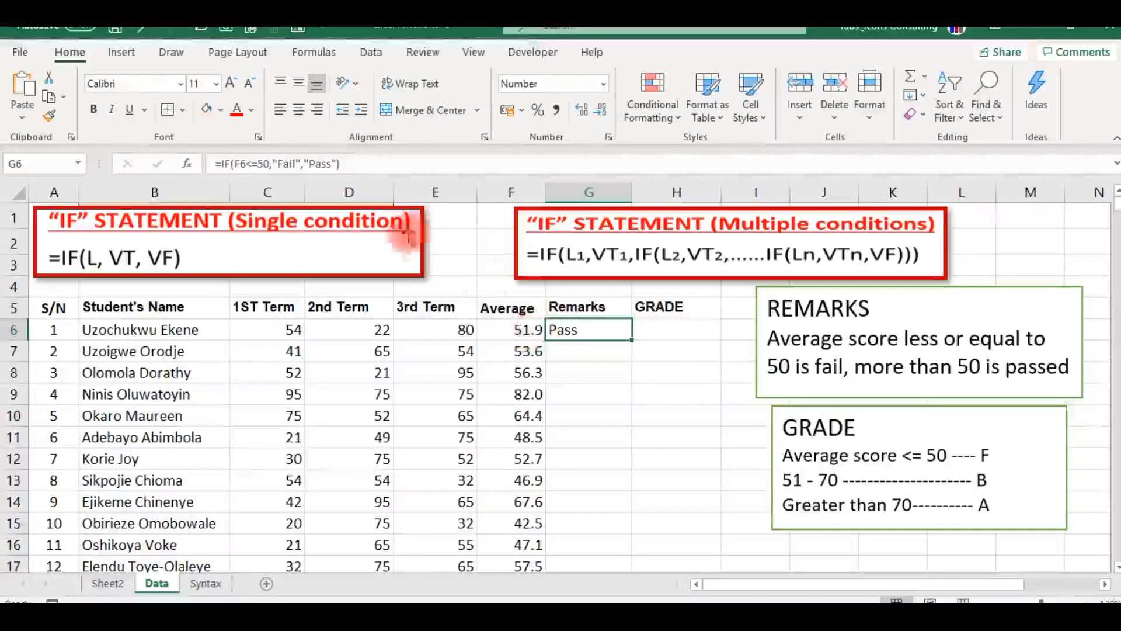
# Fill the IF formula from G6 down the Remarks column for all students and check the failing rows.
pyautogui.click(351, 161)
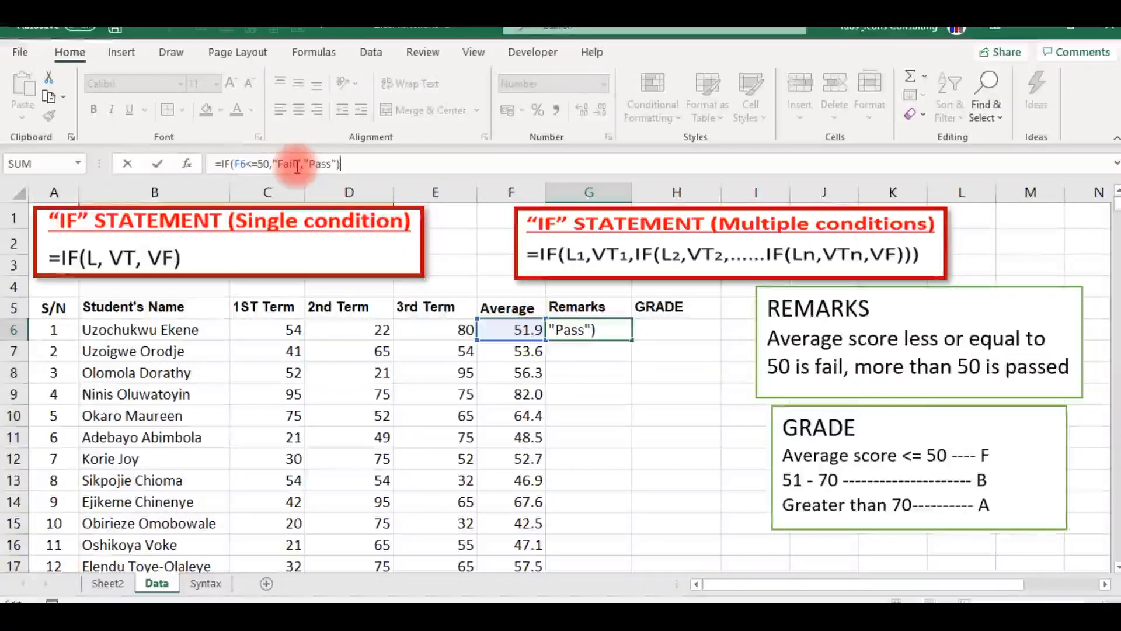
pyautogui.click(607, 400)
pyautogui.click(584, 332)
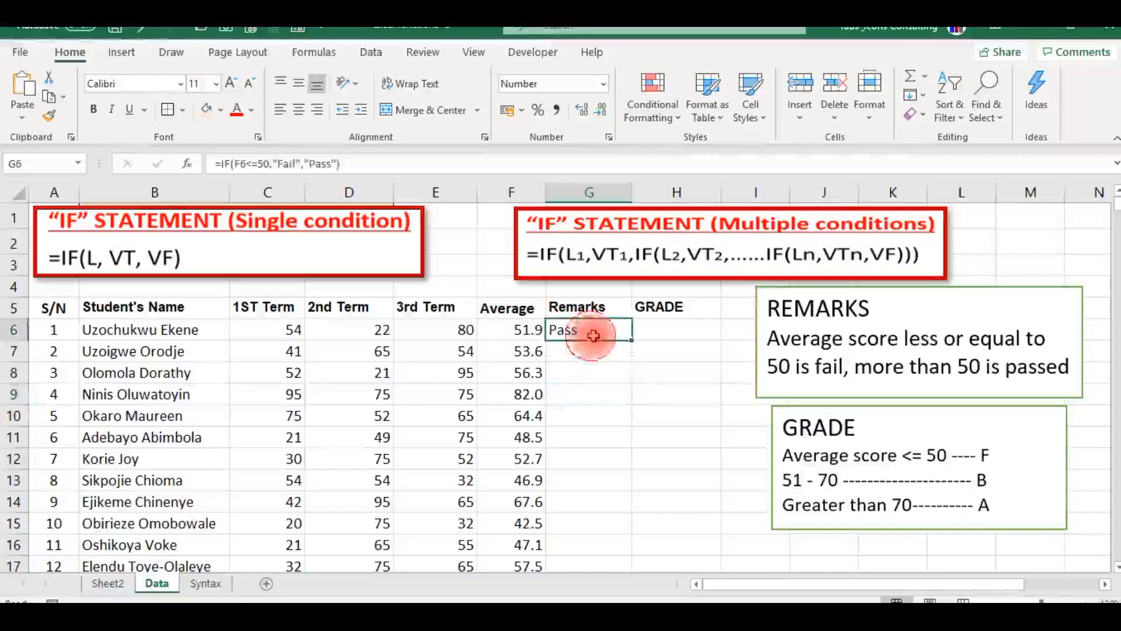
pyautogui.doubleClick(630, 341)
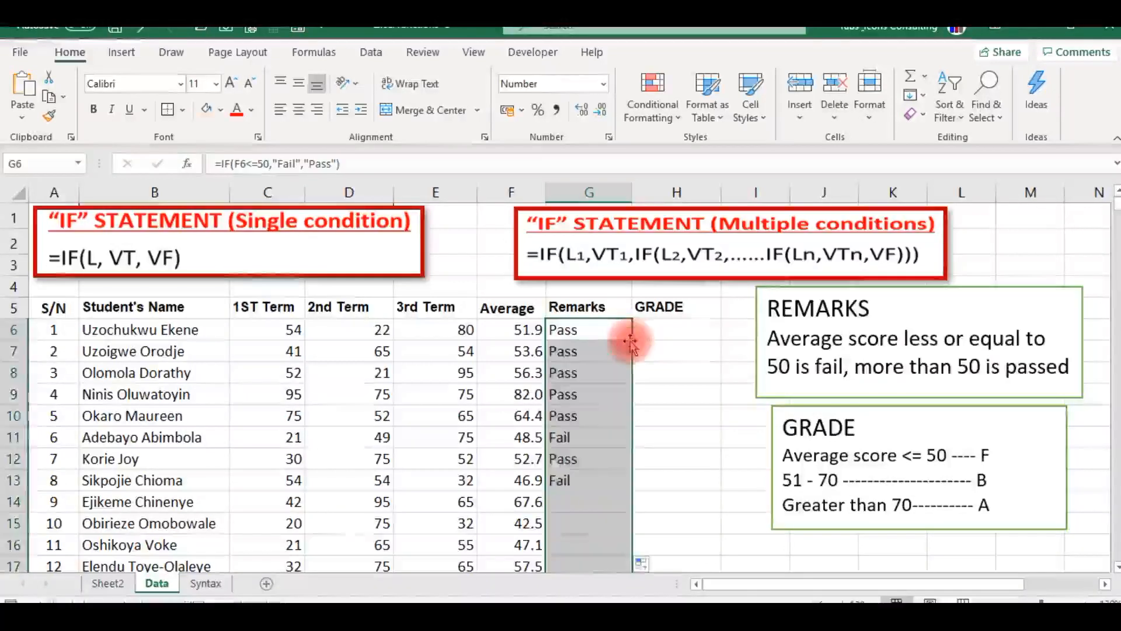
pyautogui.click(571, 439)
pyautogui.click(575, 484)
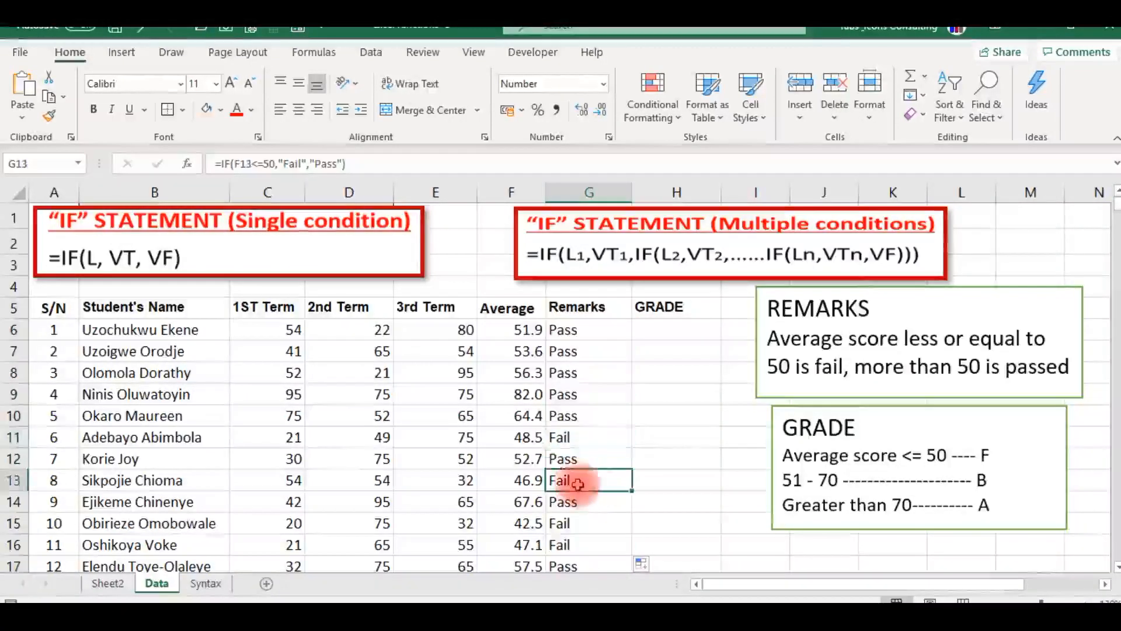
pyautogui.click(567, 523)
pyautogui.click(575, 548)
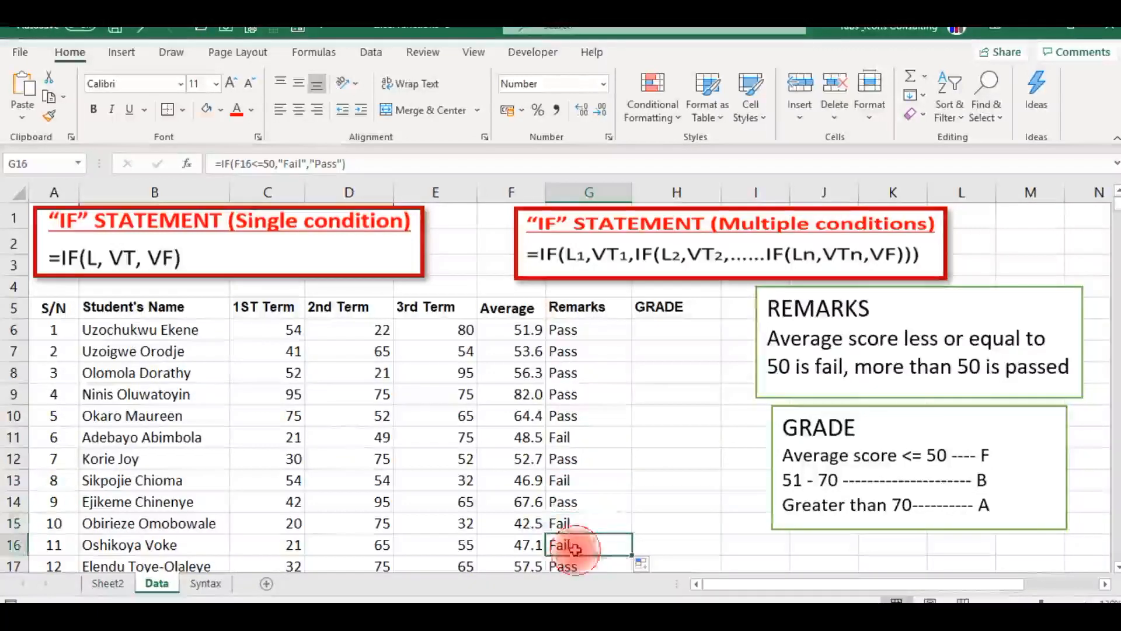
# Start an IF formula in H6, the first GRADE cell, with the test F6<=50 and "F" as the value if true.
pyautogui.click(672, 331)
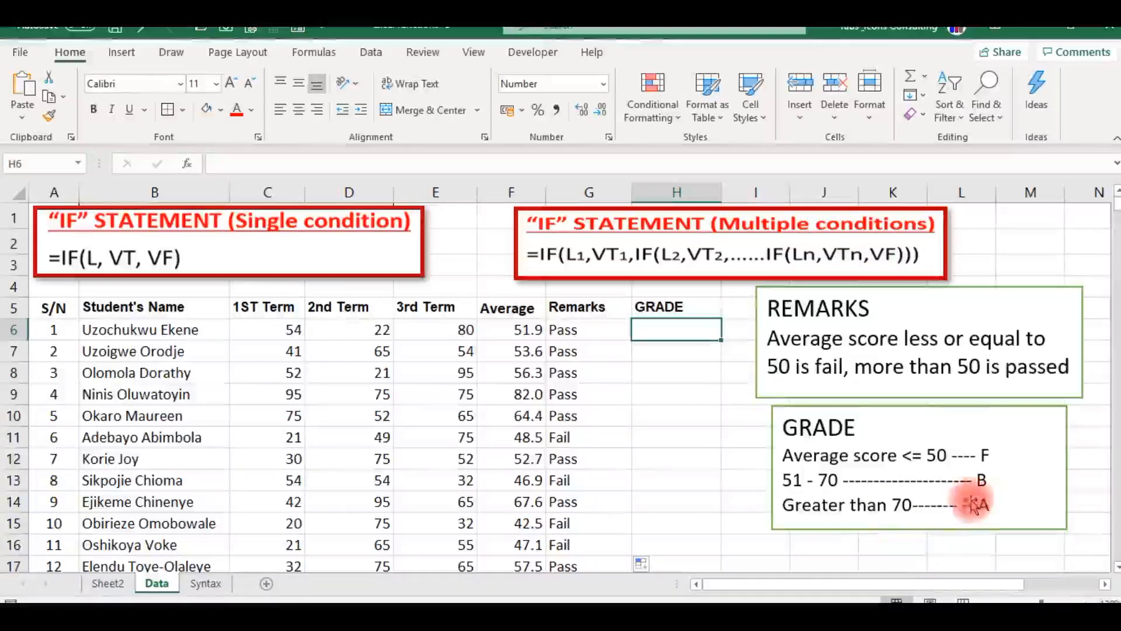
pyautogui.click(647, 596)
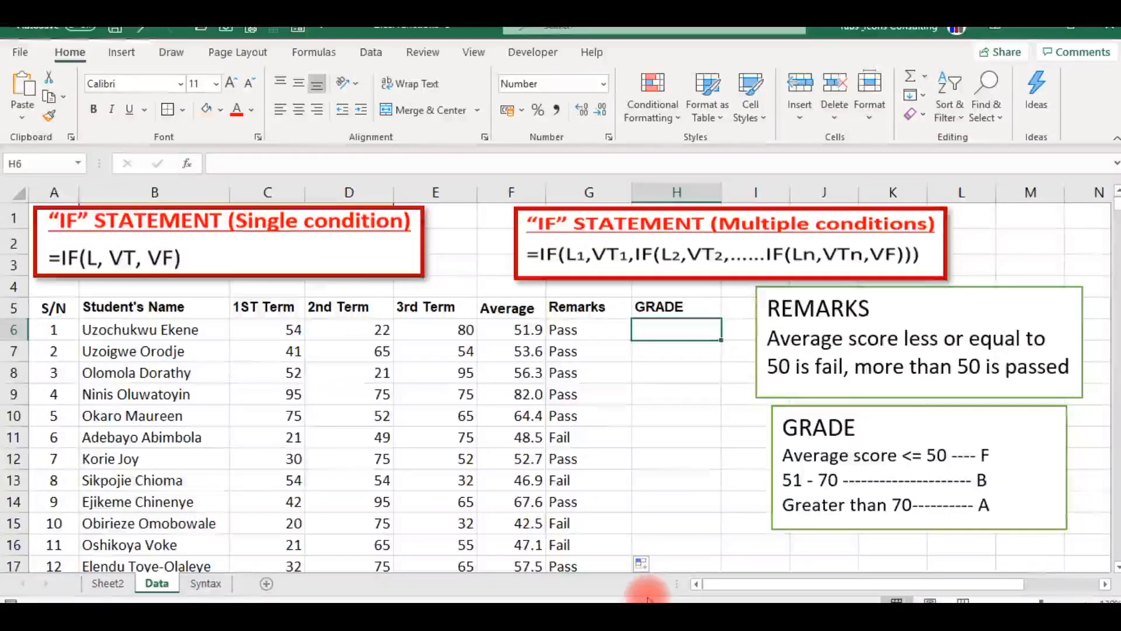
pyautogui.write('=i')
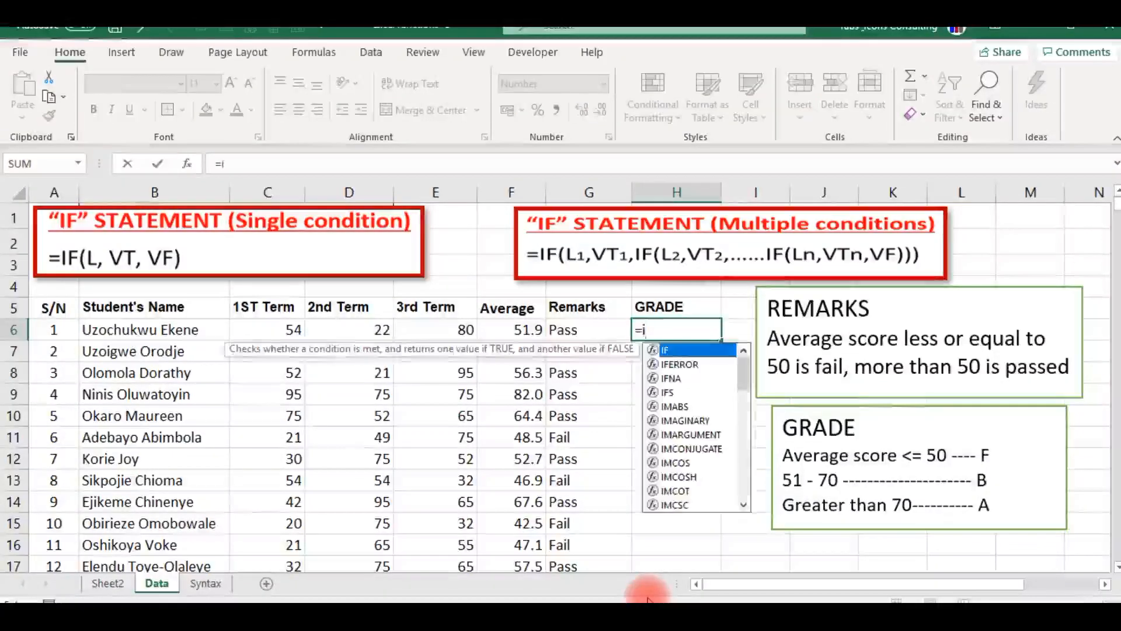
pyautogui.write('f')
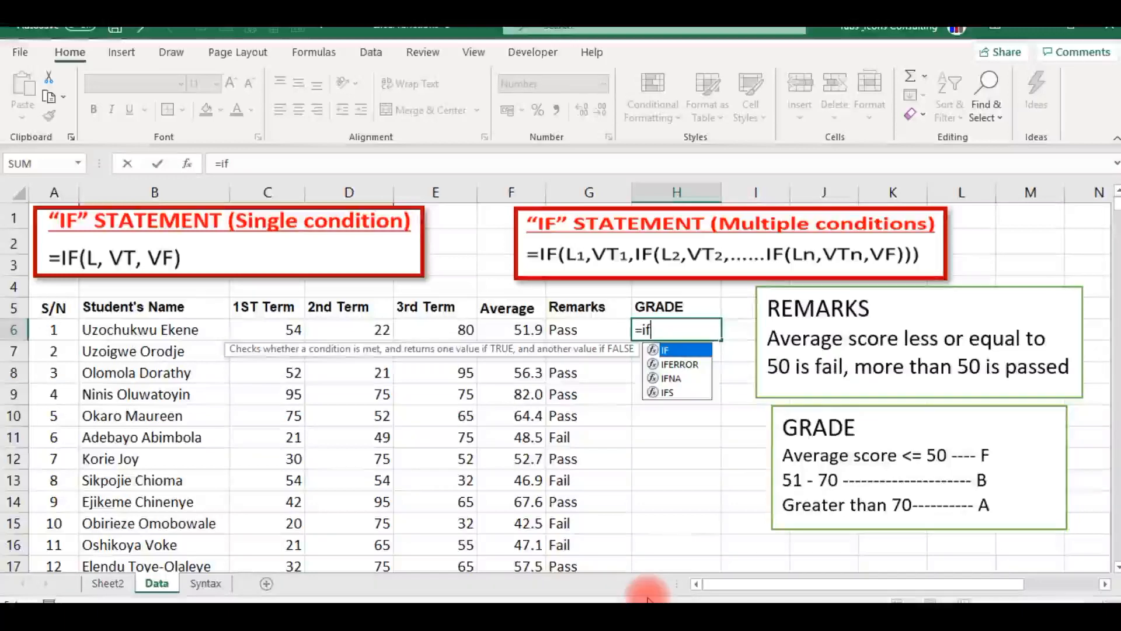
pyautogui.press('Tab')
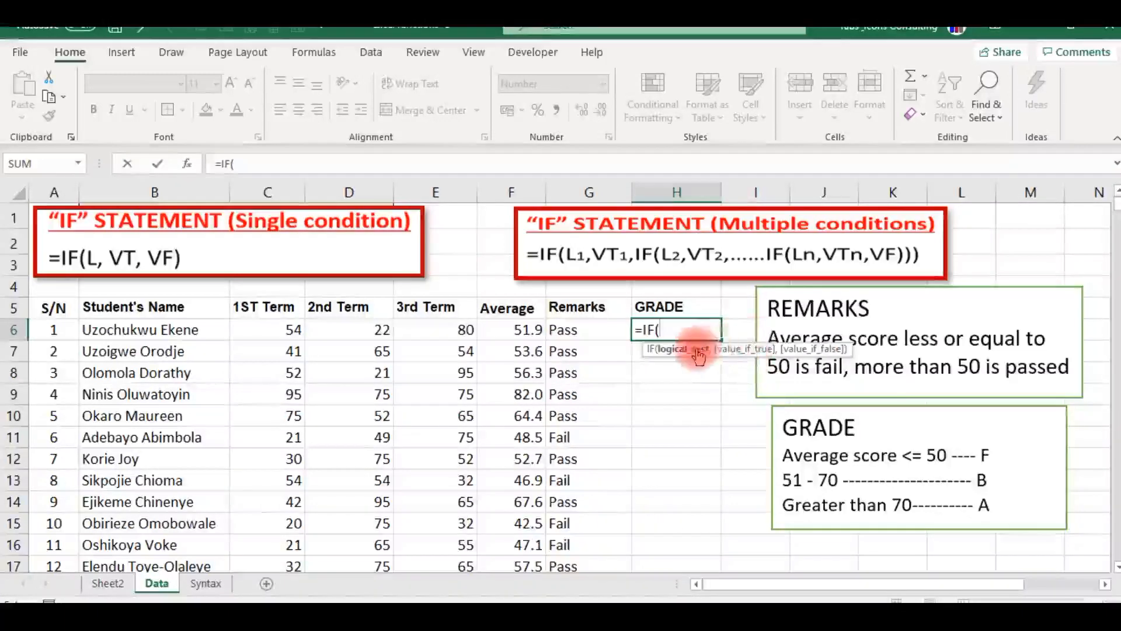
pyautogui.click(531, 330)
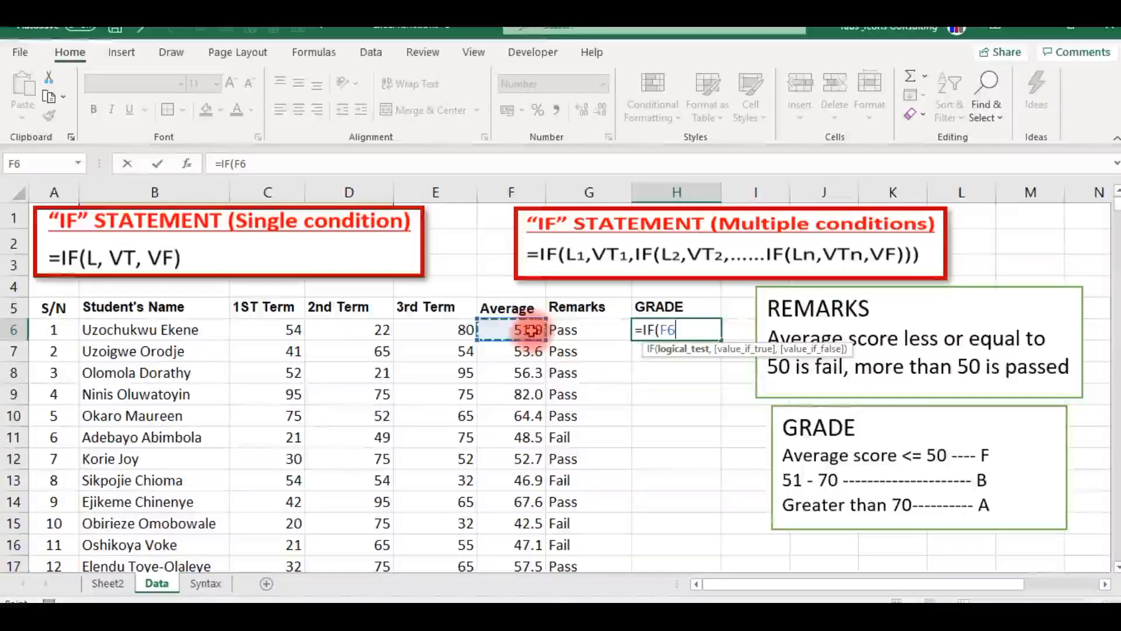
pyautogui.write('<')
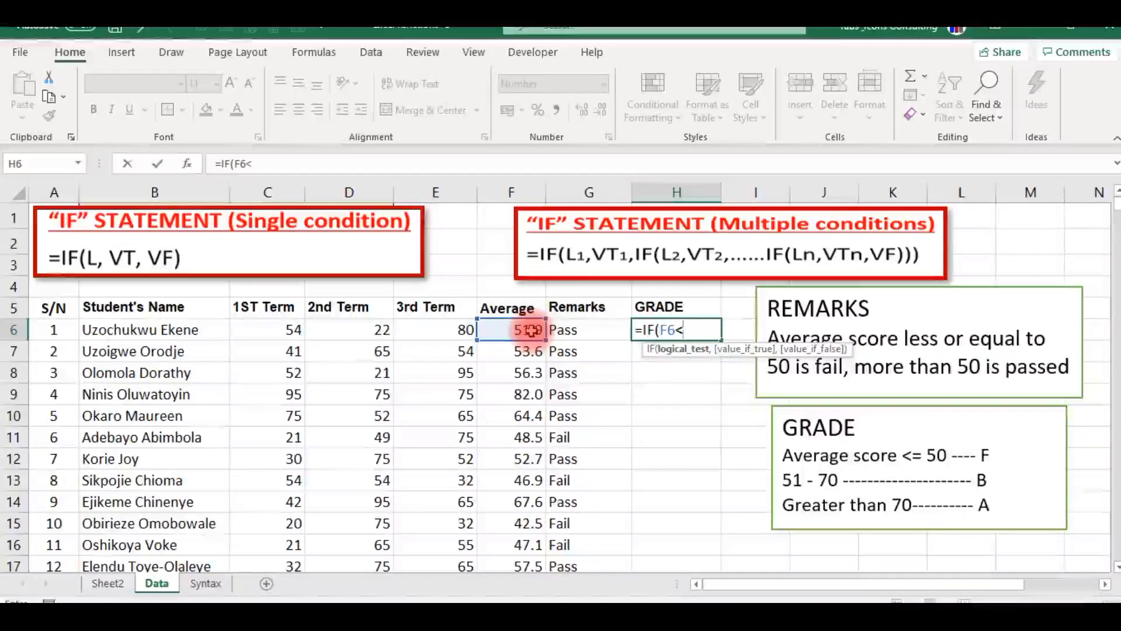
pyautogui.write('=50')
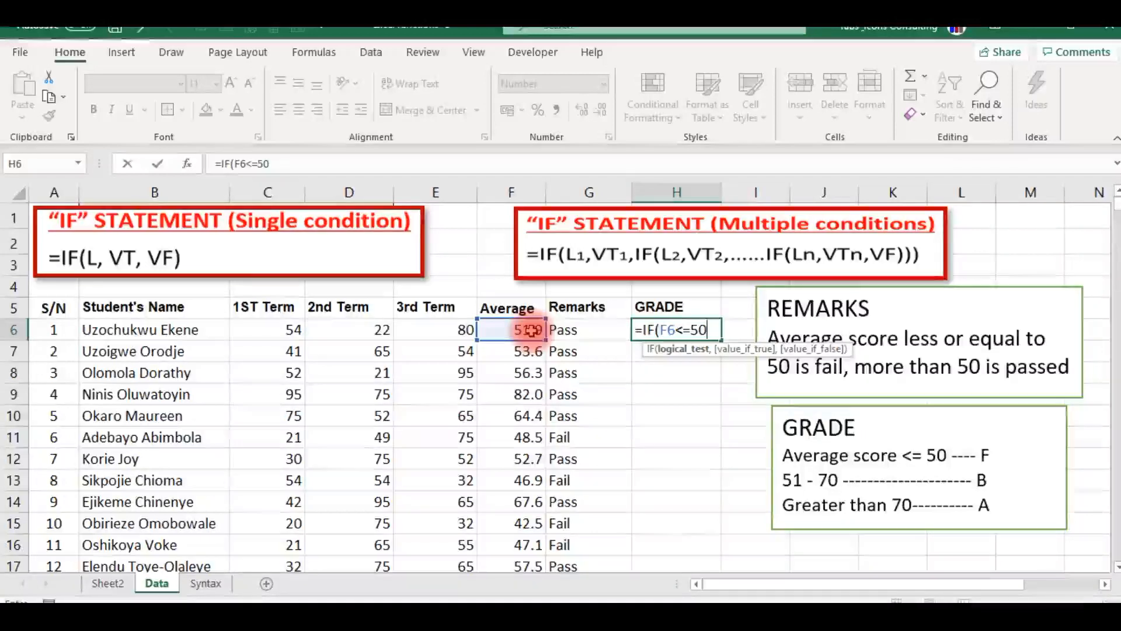
pyautogui.write(',"F')
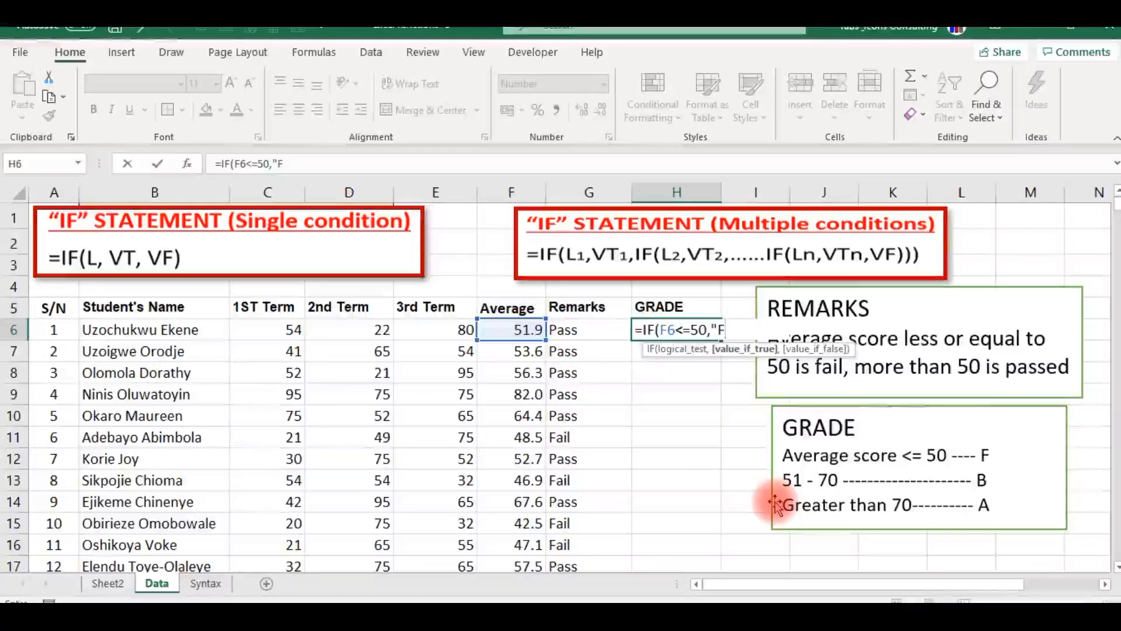
pyautogui.write('",')
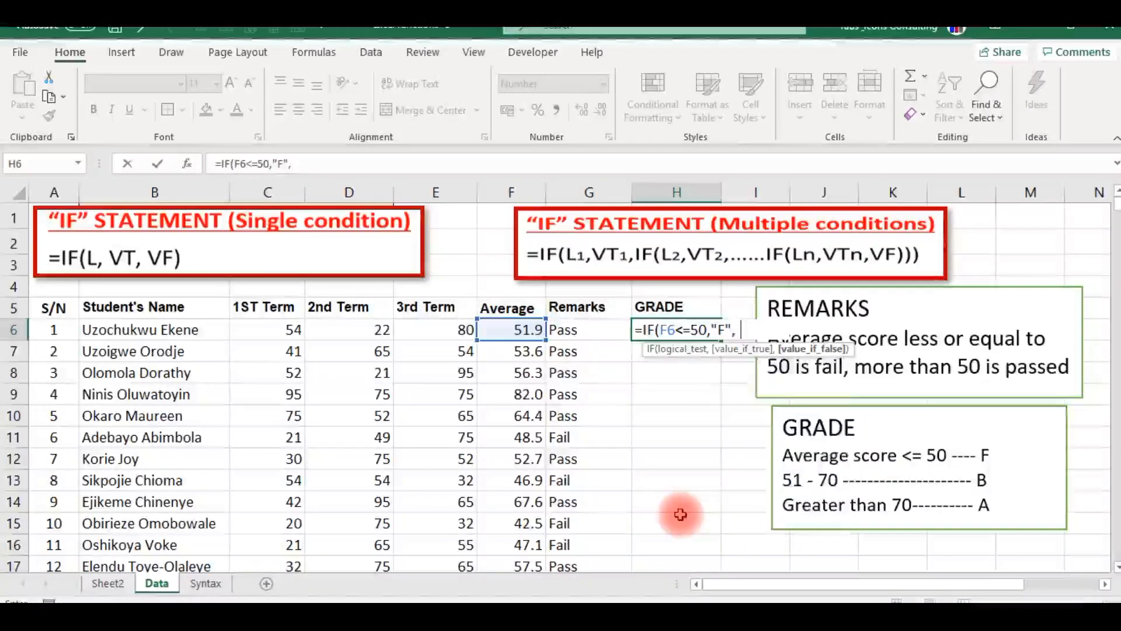
# Nest a second IF as the value if false, with the test F6<=70 and "B" as its value if true.
pyautogui.write('IF')
pyautogui.press('Tab')
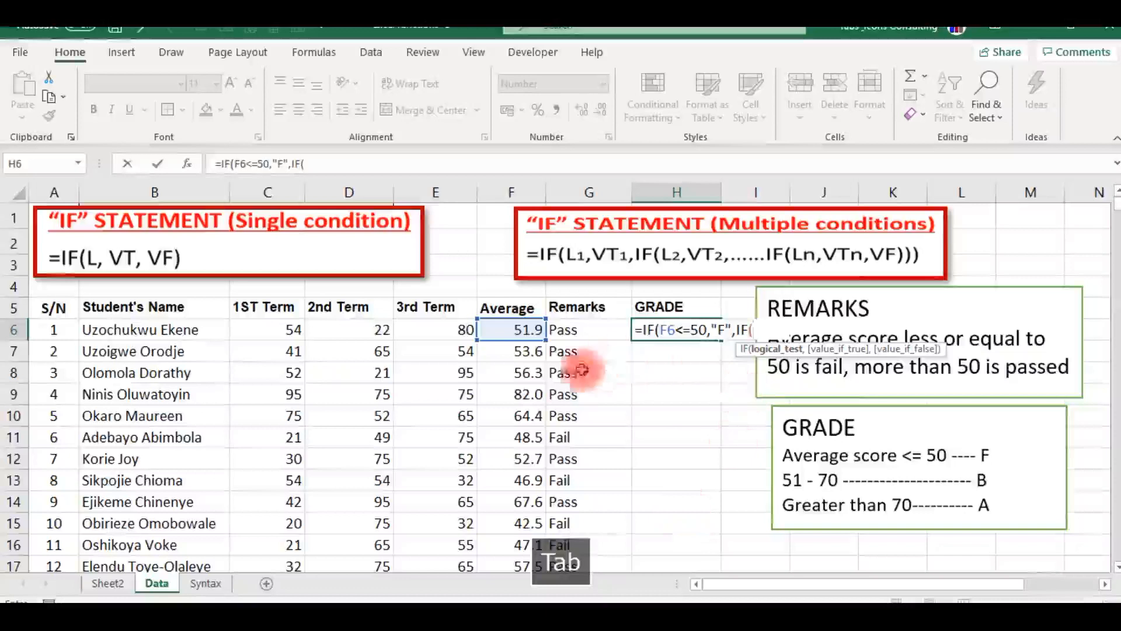
pyautogui.click(519, 329)
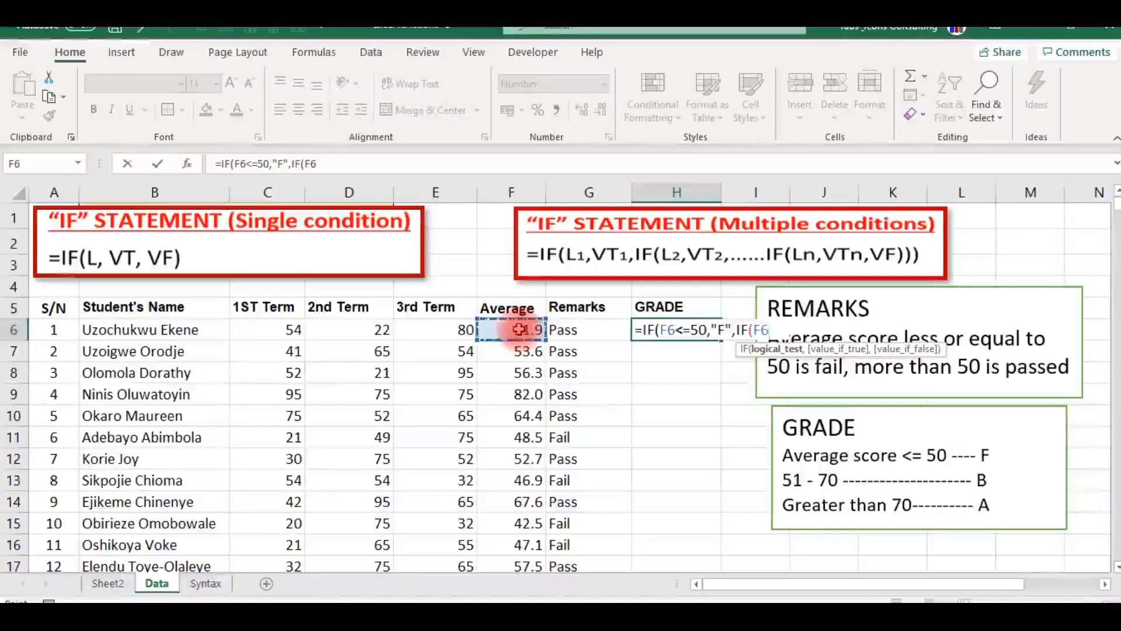
pyautogui.write('=70,')
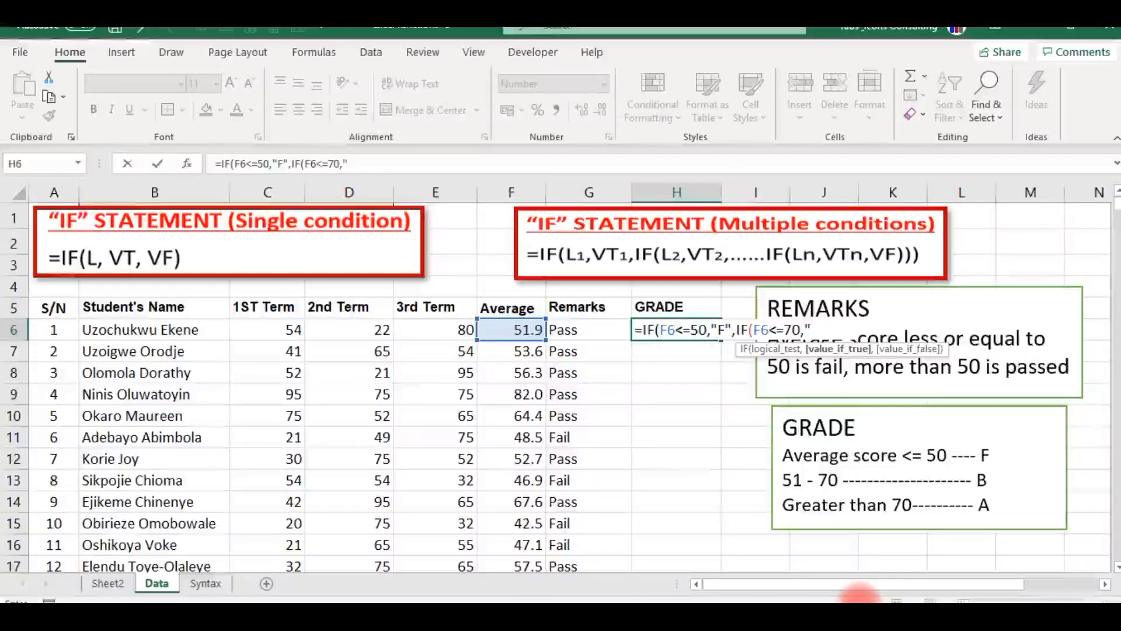
pyautogui.write('",')
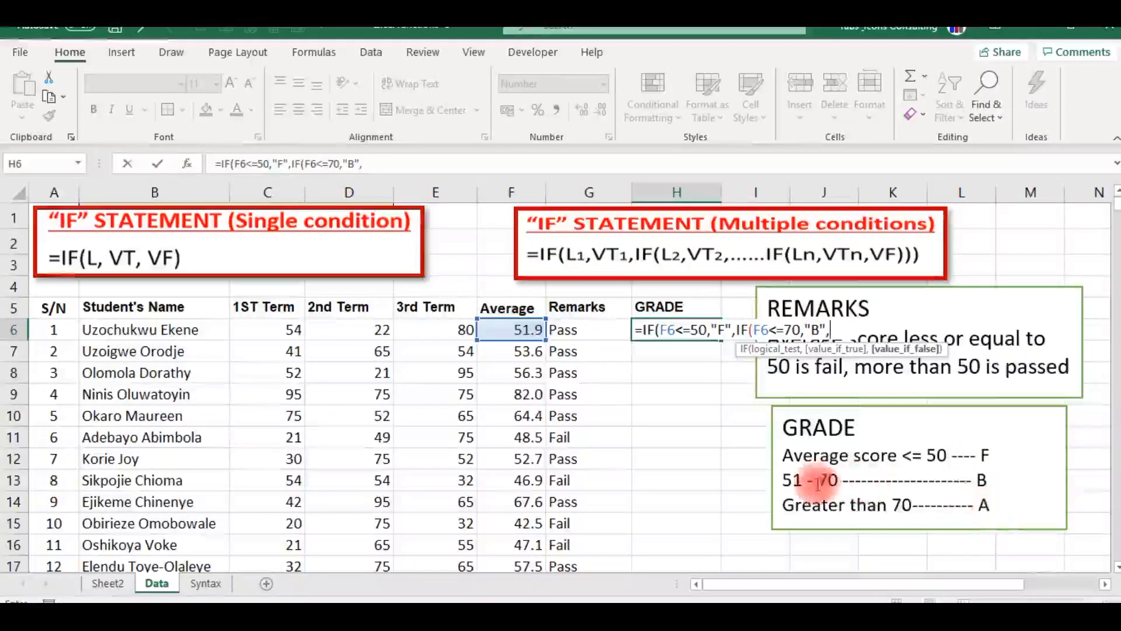
# Complete the nested IF formula in H6 with "A" as the final value if false, accepting the proposed closing-bracket correction.
pyautogui.write('"A"')
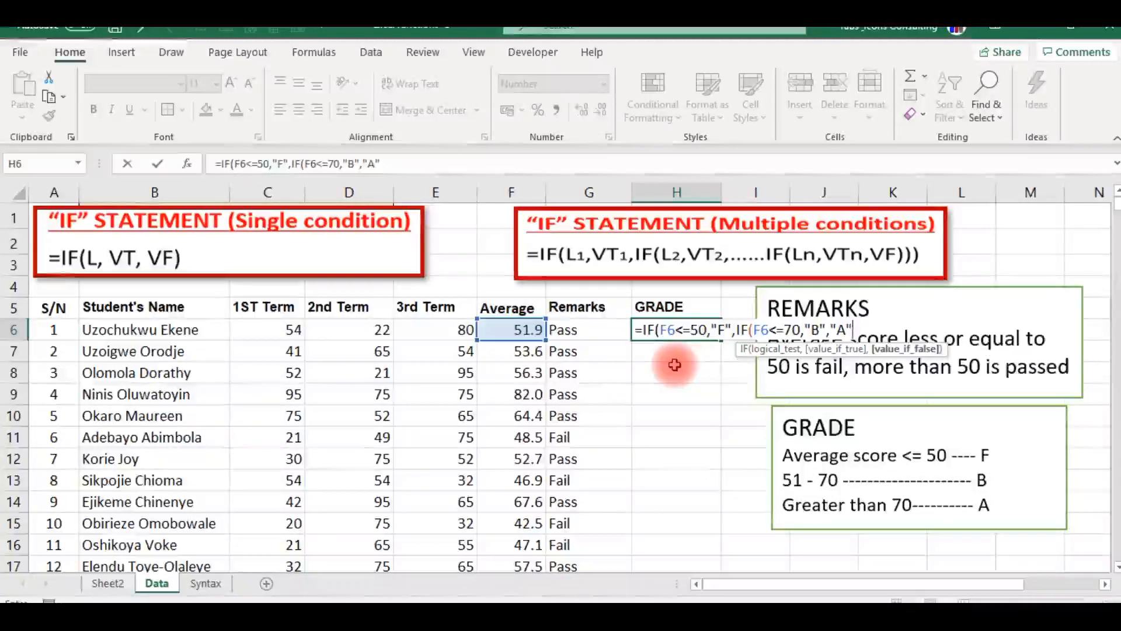
pyautogui.press('Return')
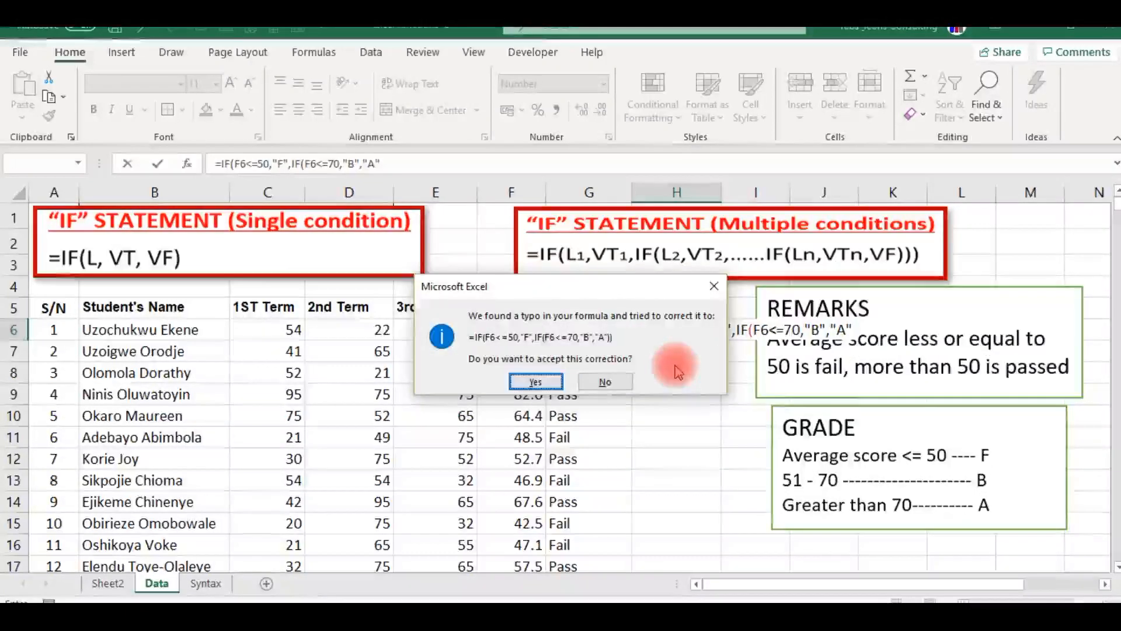
pyautogui.moveTo(607, 286); pyautogui.dragTo(579, 325)
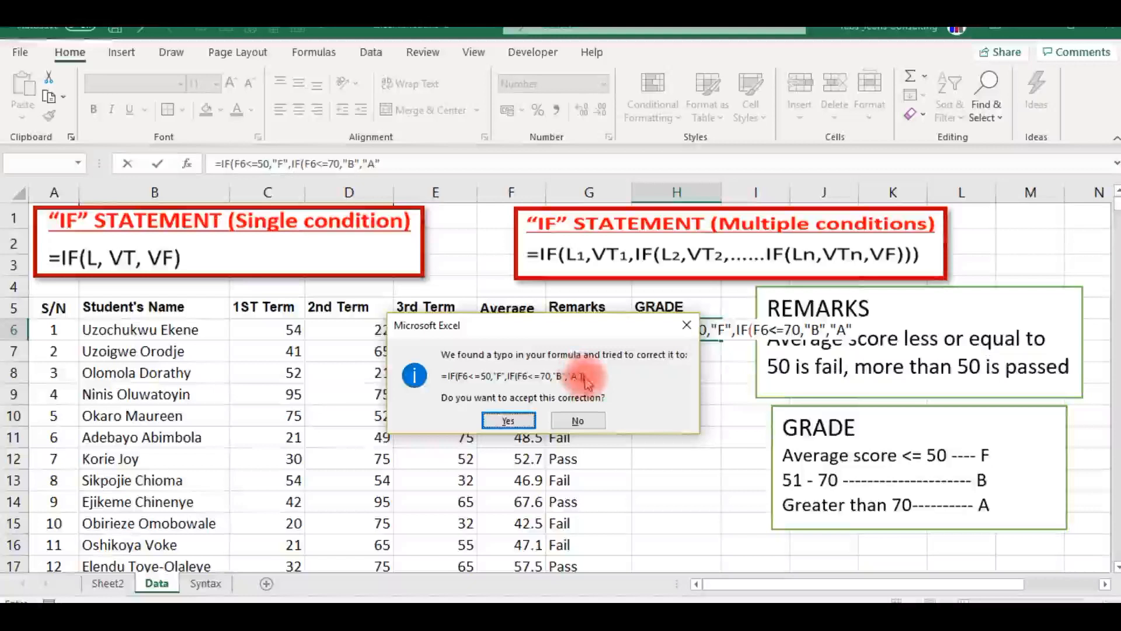
pyautogui.click(509, 420)
# Fill the nested IF formula from H6 down the GRADE column for all students and check the grades in H9, H11 and H12.
pyautogui.click(660, 328)
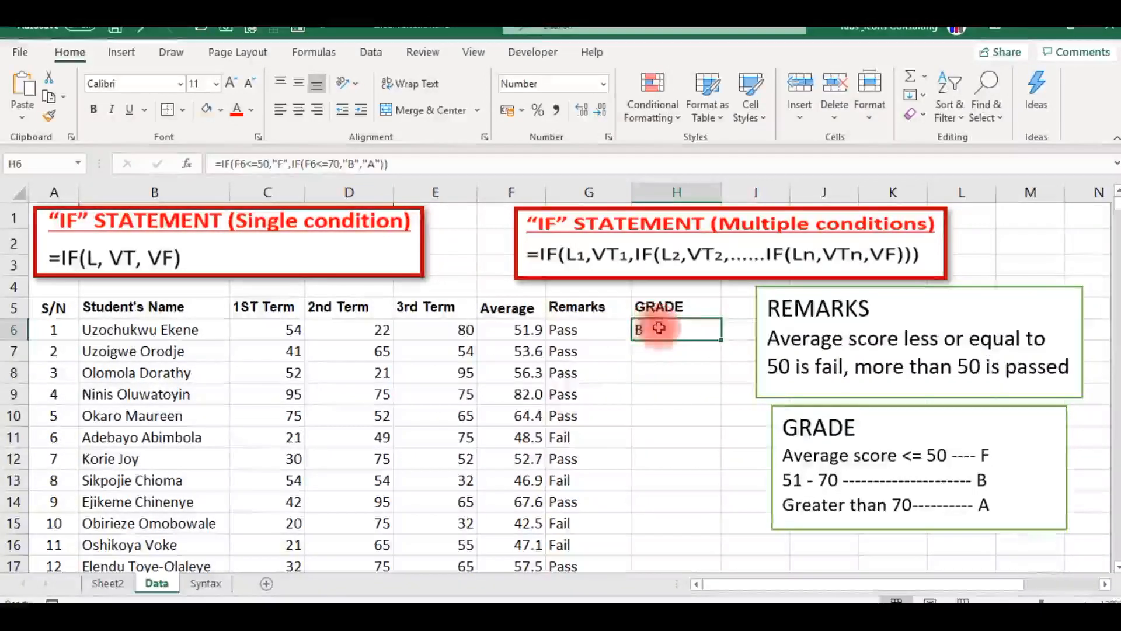
pyautogui.doubleClick(721, 340)
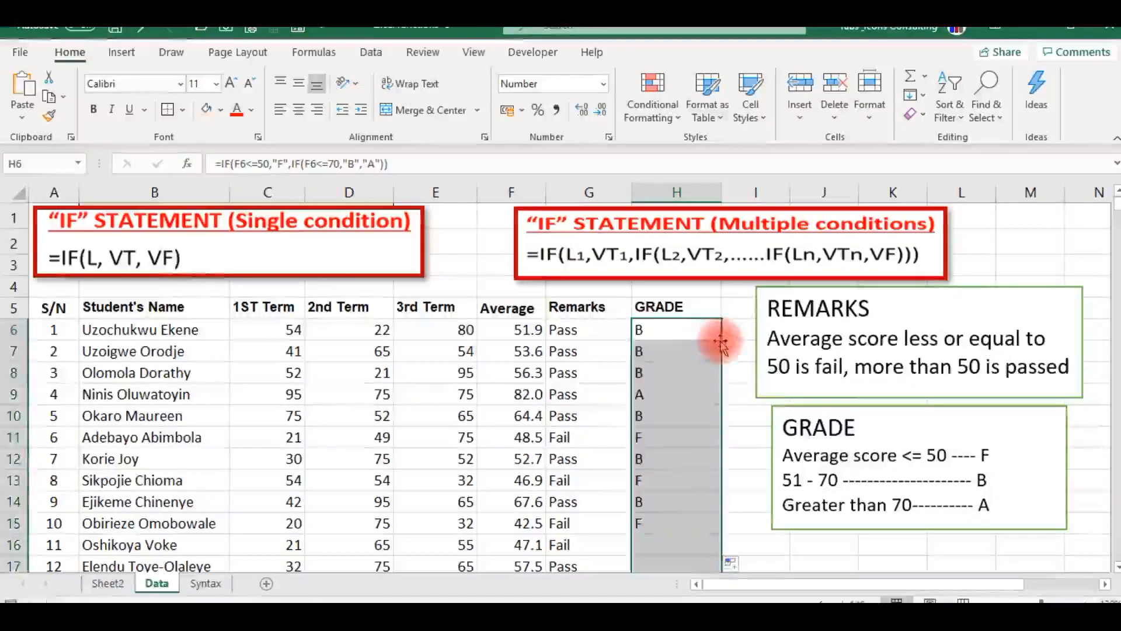
pyautogui.click(645, 394)
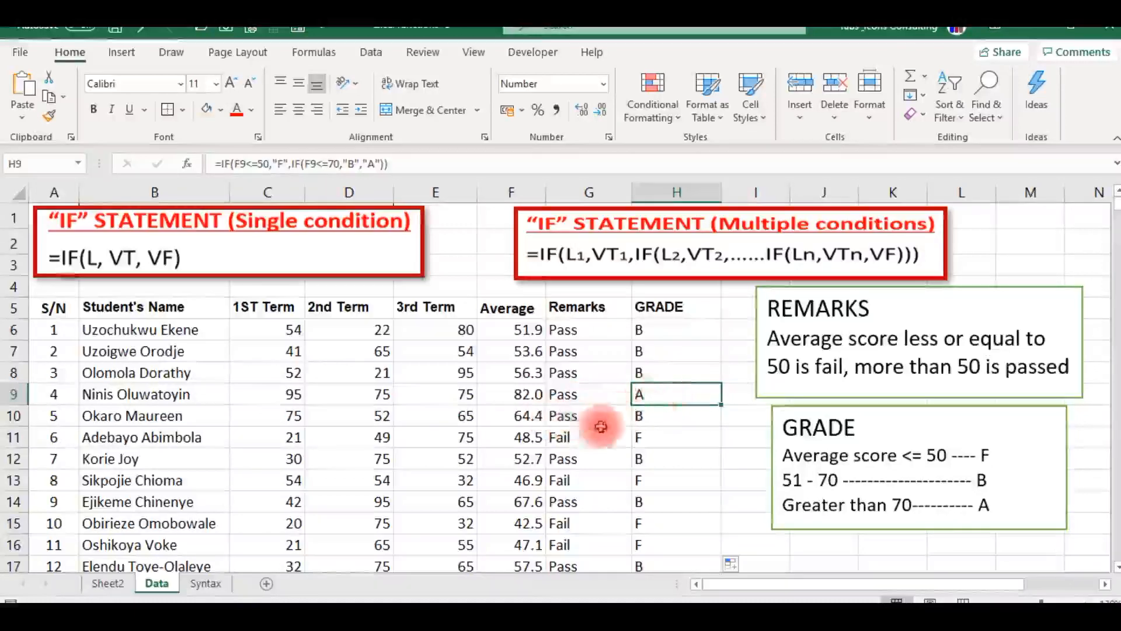
pyautogui.click(640, 436)
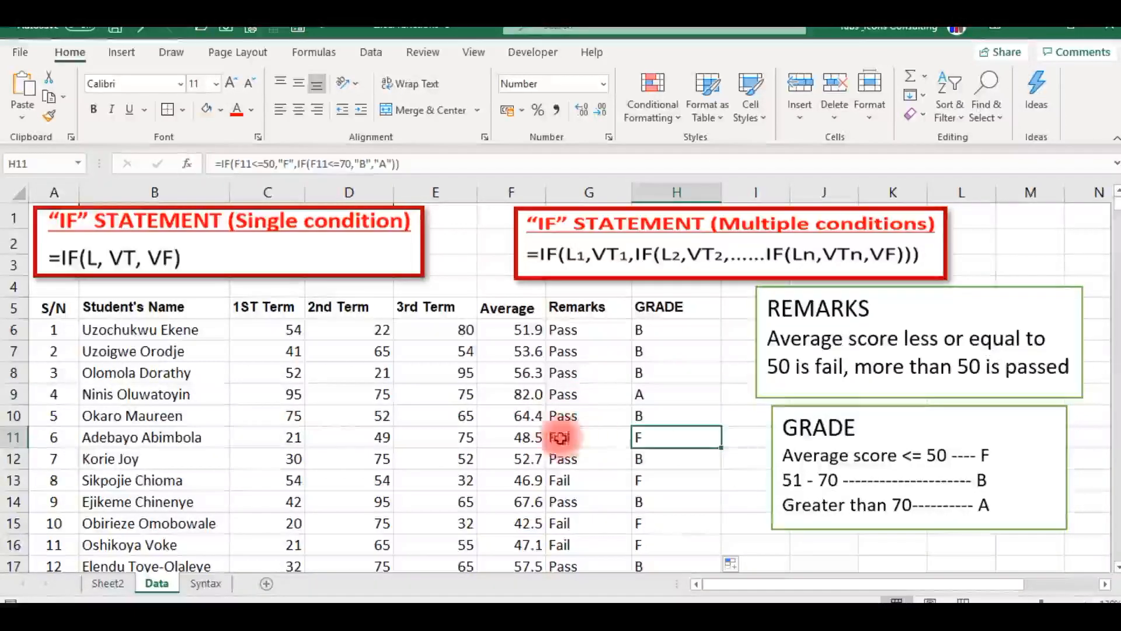
pyautogui.click(642, 457)
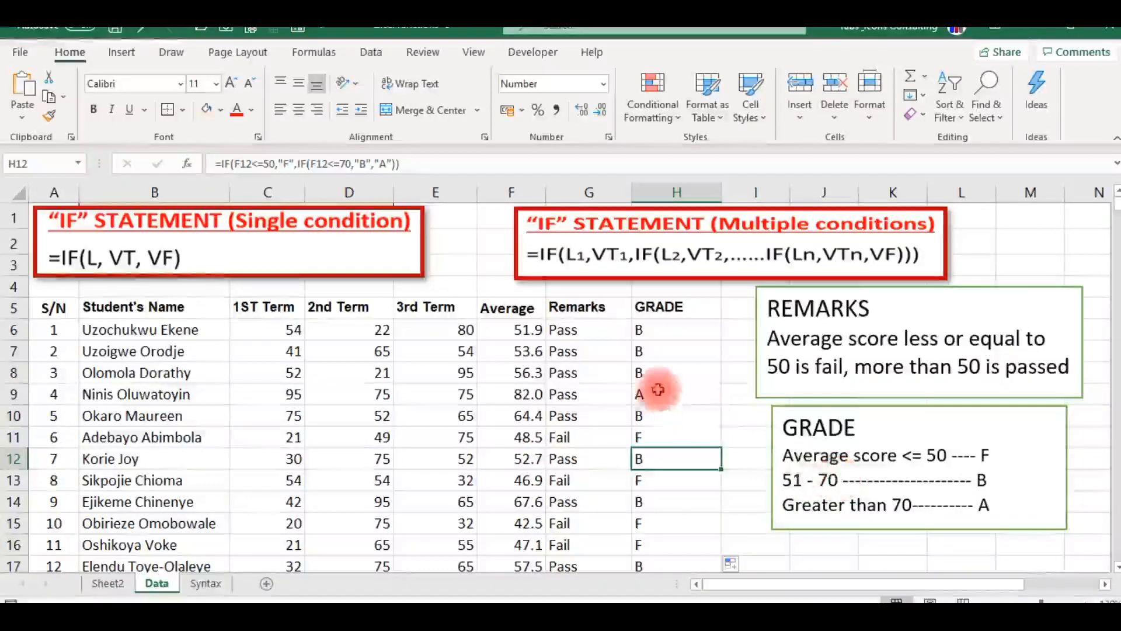
# Examine the second condition, IF(F6<=70, in the H6 formula against the GRADE criteria, discarding any accidental edit.
pyautogui.click(641, 331)
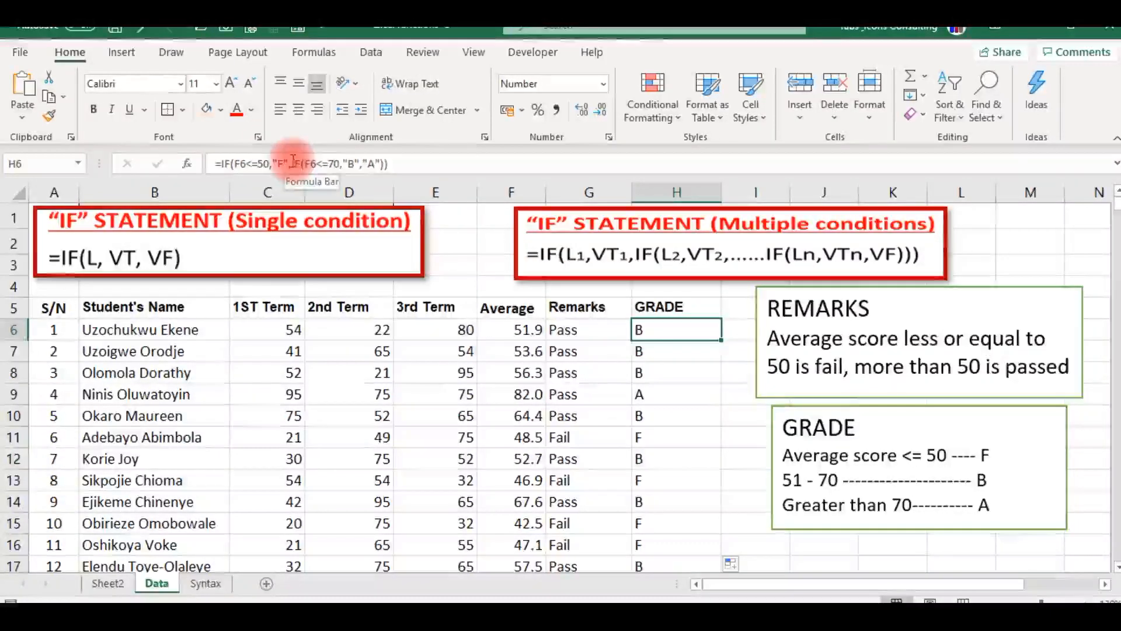
pyautogui.moveTo(292, 163); pyautogui.dragTo(338, 162)
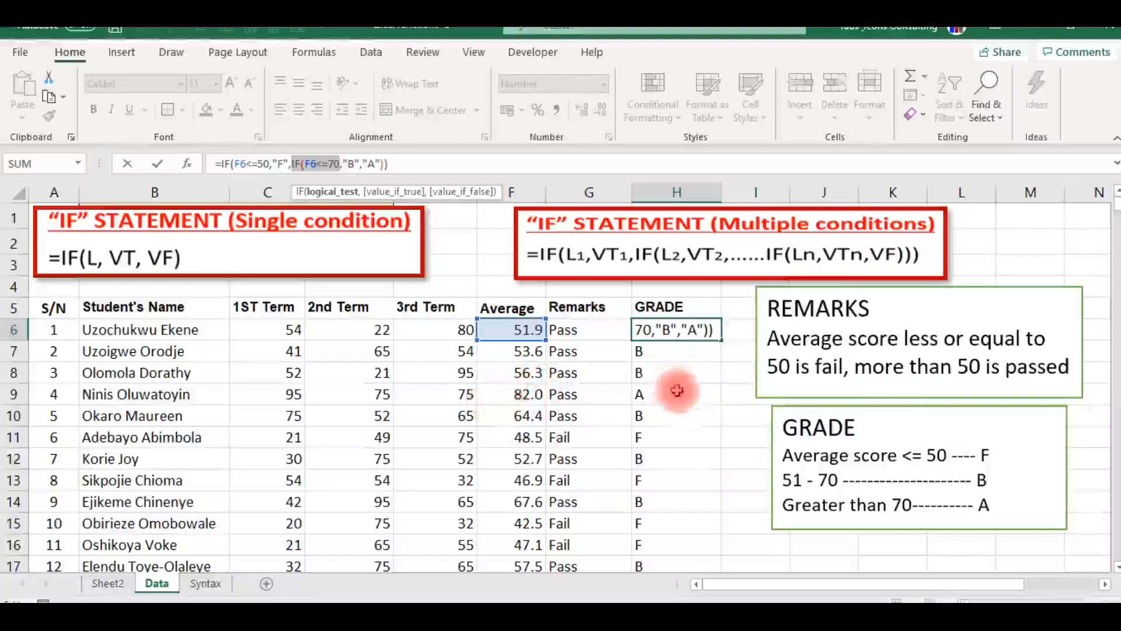
pyautogui.click(694, 398)
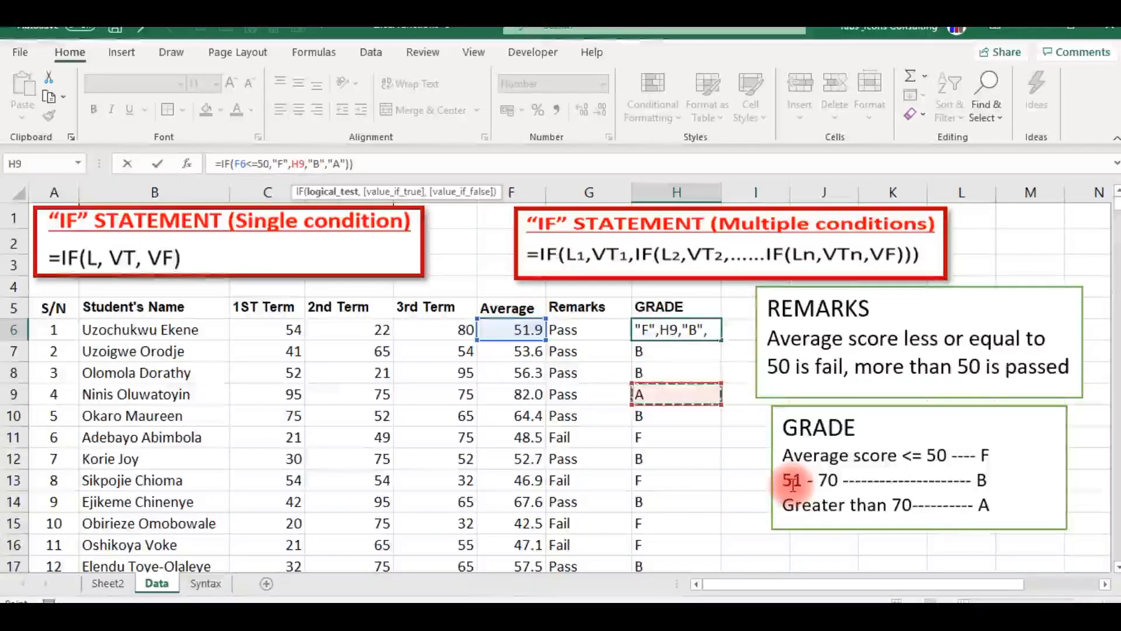
pyautogui.press('Escape')
pyautogui.click(792, 482)
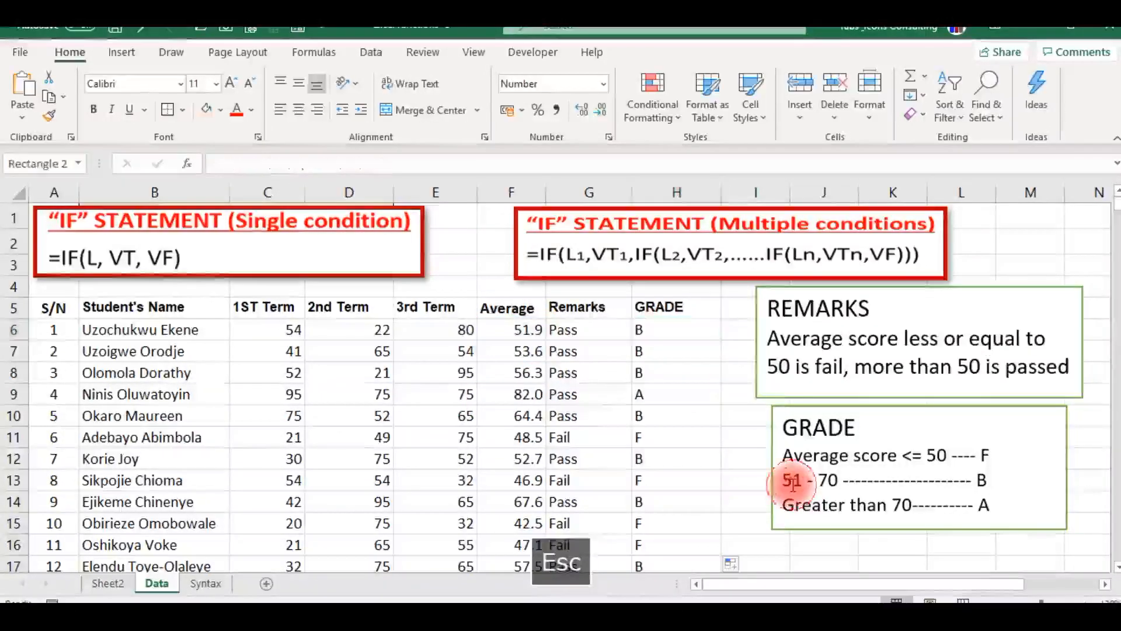
# Review the nested IF formulas in GRADE cells H13, H7 and H6, and return to Sheet2.
pyautogui.click(706, 475)
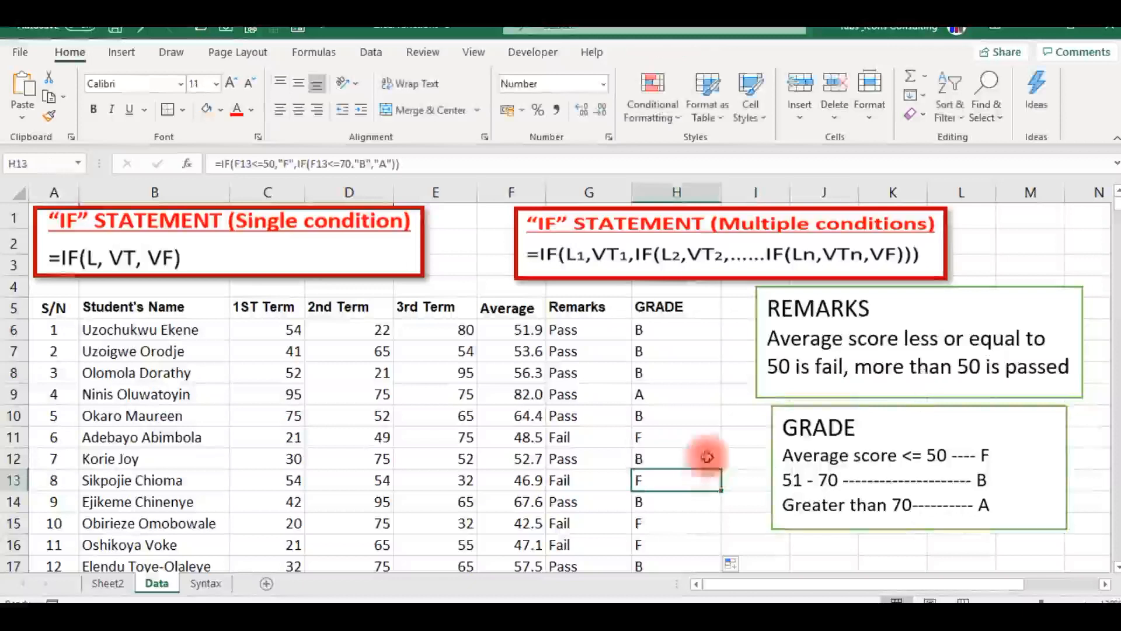
pyautogui.click(636, 349)
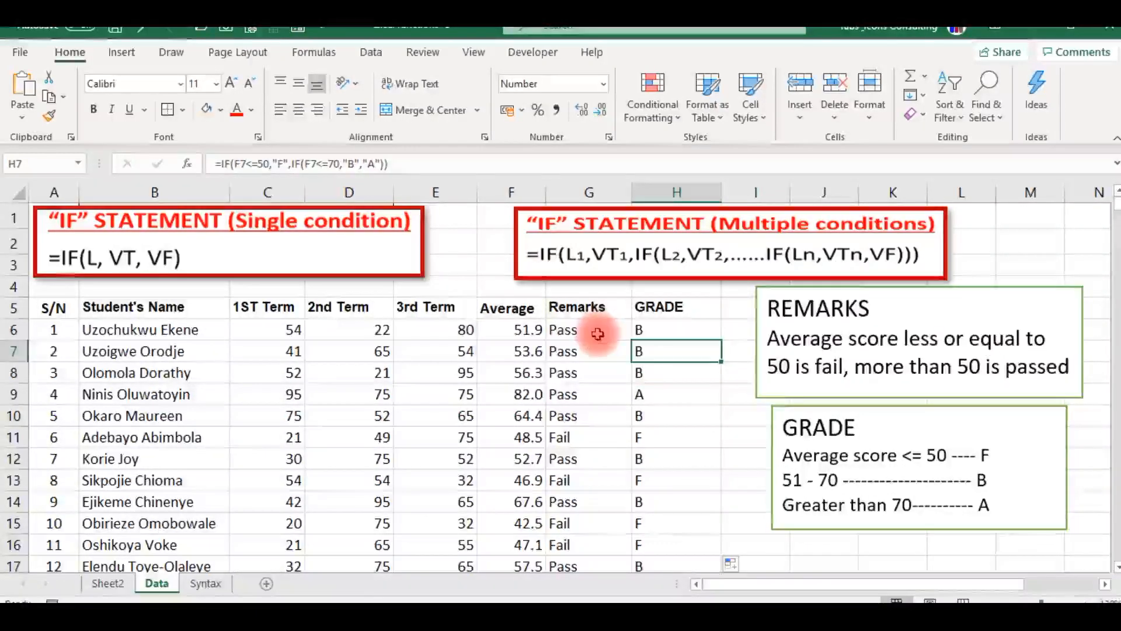
pyautogui.click(648, 329)
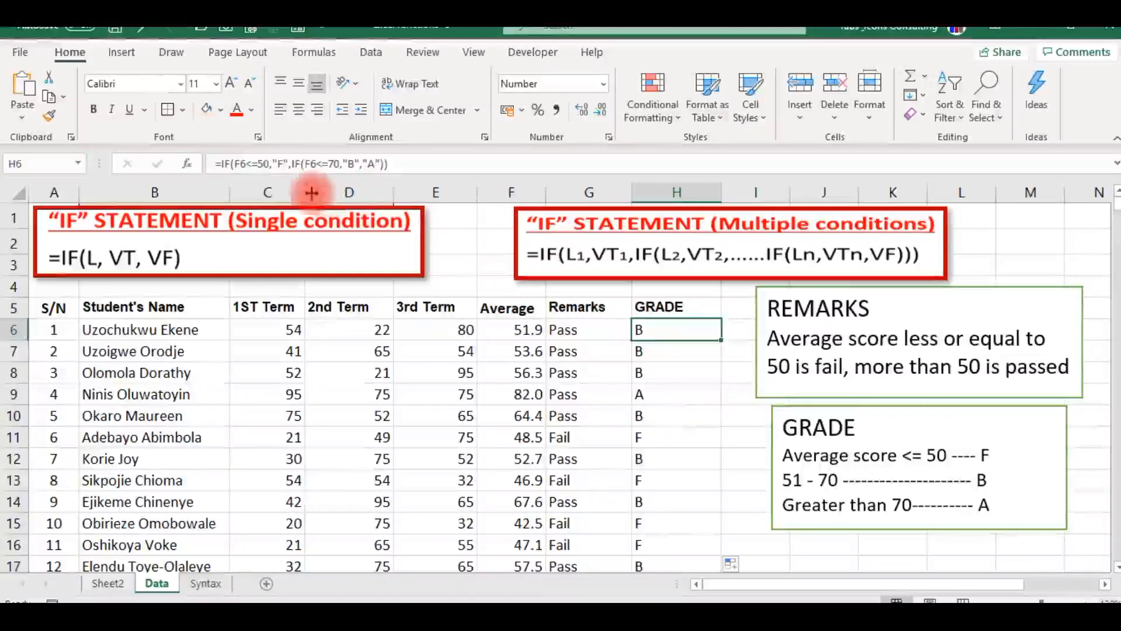
pyautogui.doubleClick(342, 165)
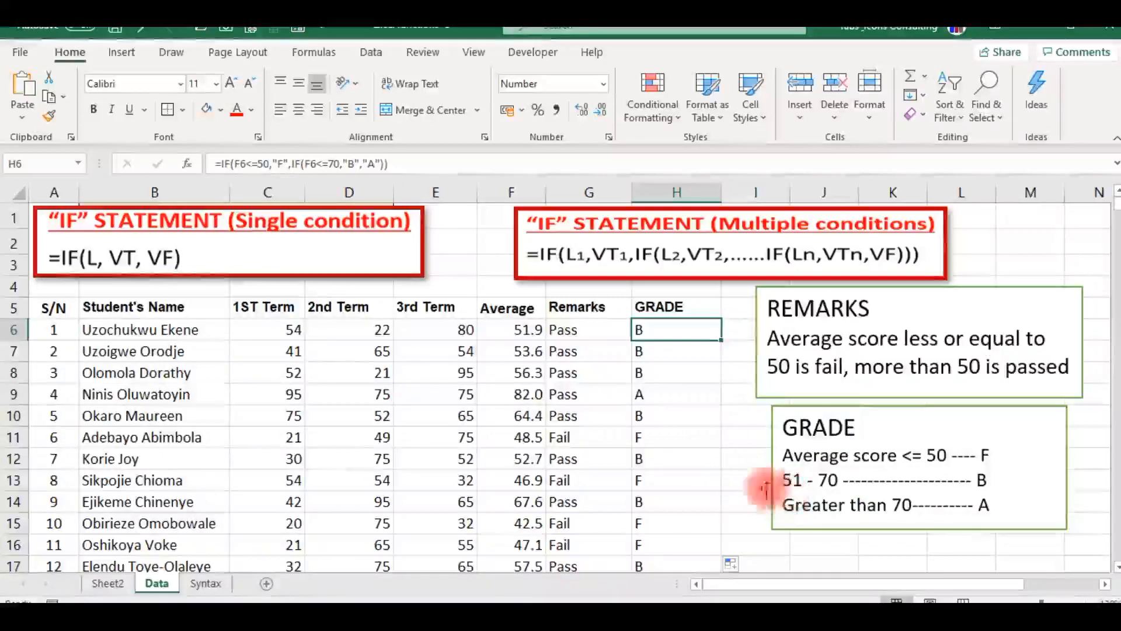
pyautogui.click(117, 584)
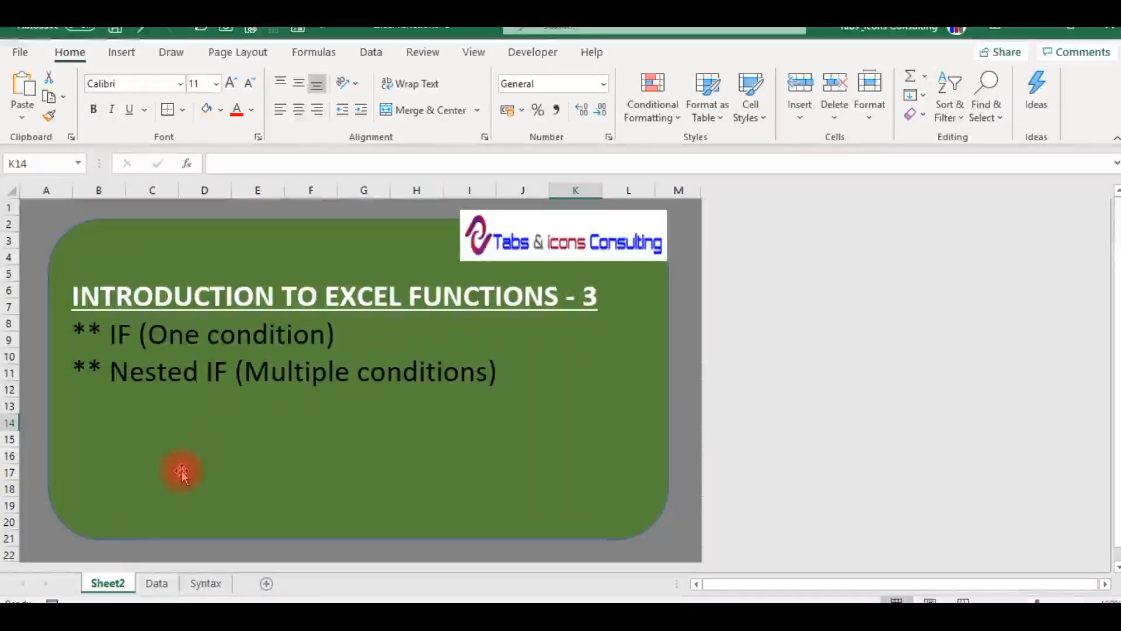